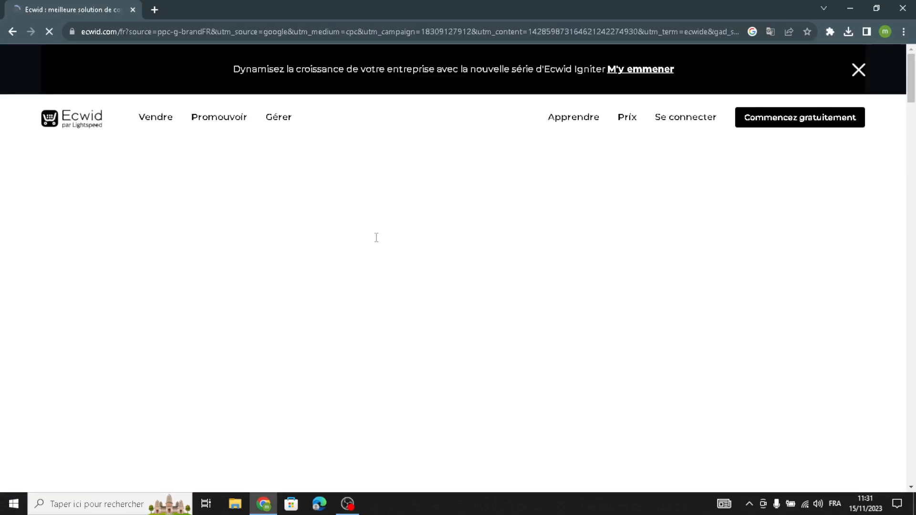
Translate the Ecwid homepage from French to English and dismiss the translation notice
right_click(521, 226)
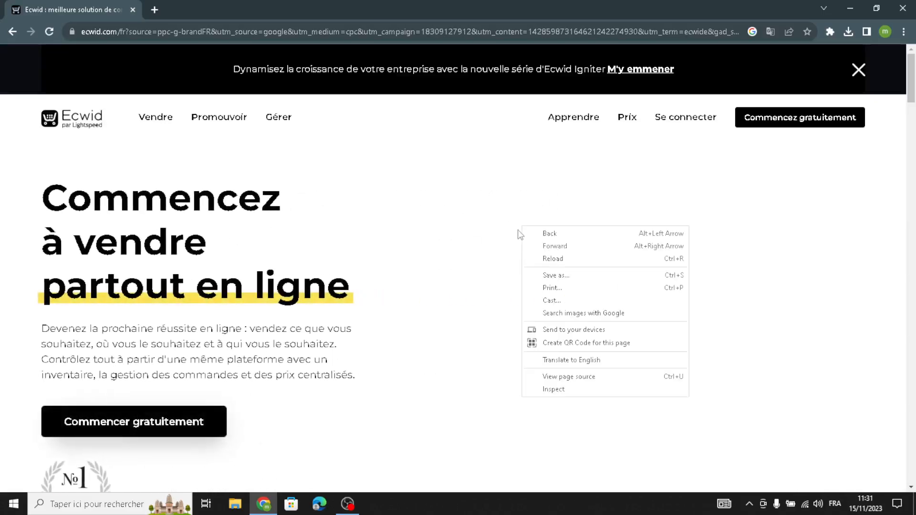
left_click(558, 360)
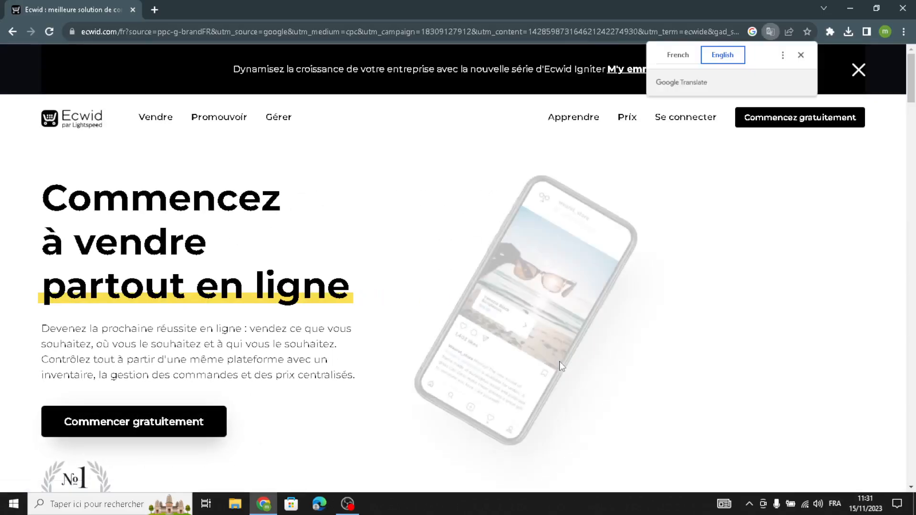
left_click(800, 55)
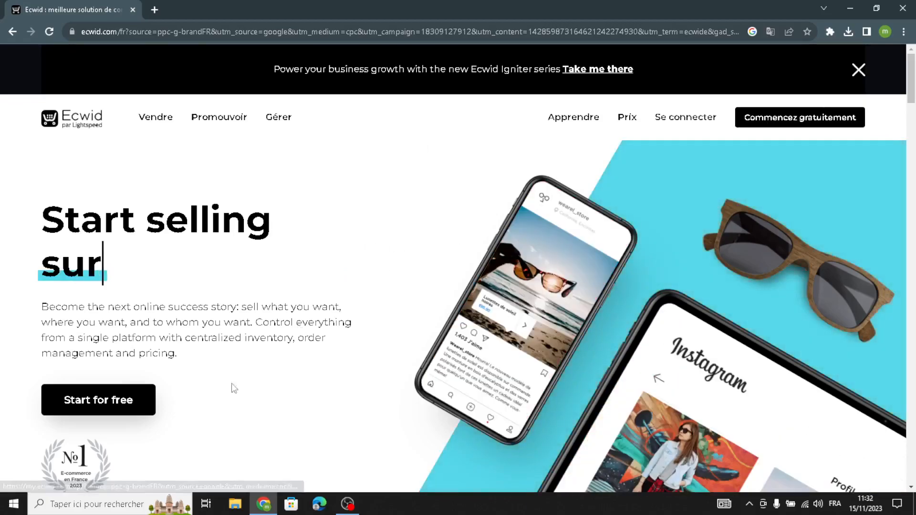
Enter the store's control panel and open the website editor's template gallery from the storefront setup task
left_click(838, 122)
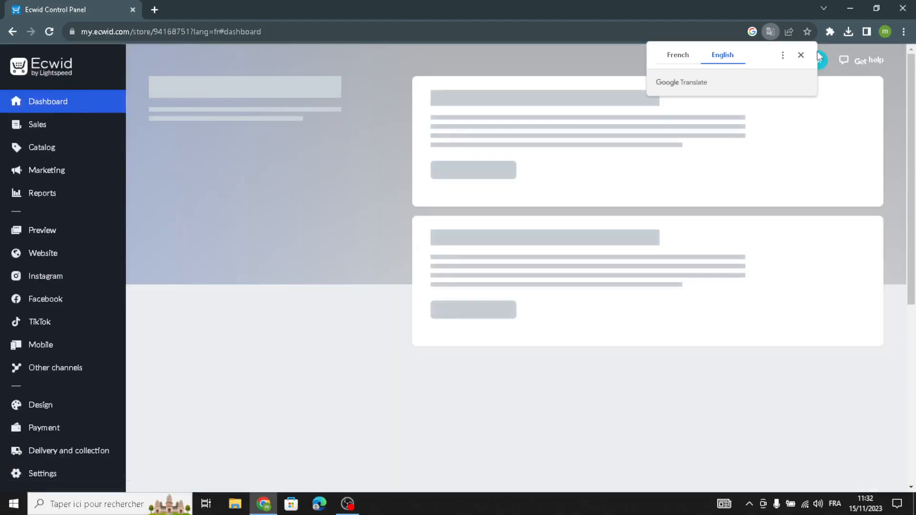
left_click(800, 55)
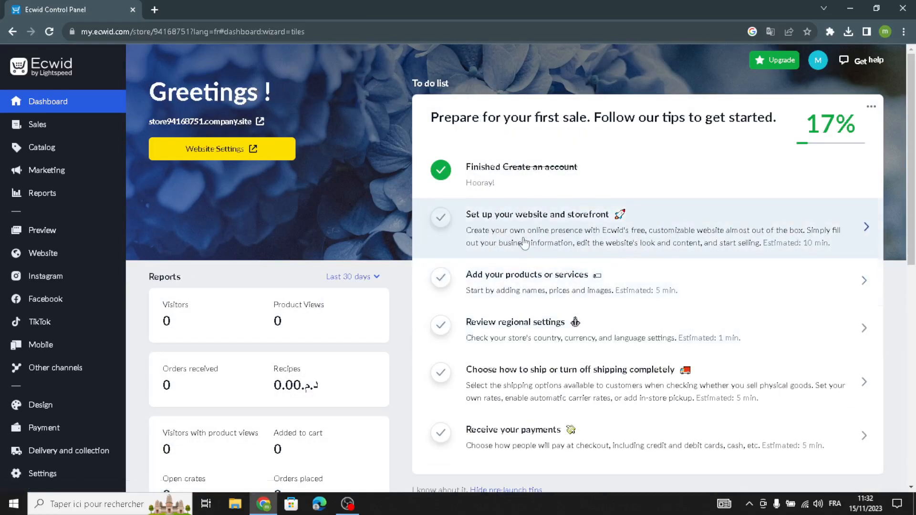
left_click(554, 236)
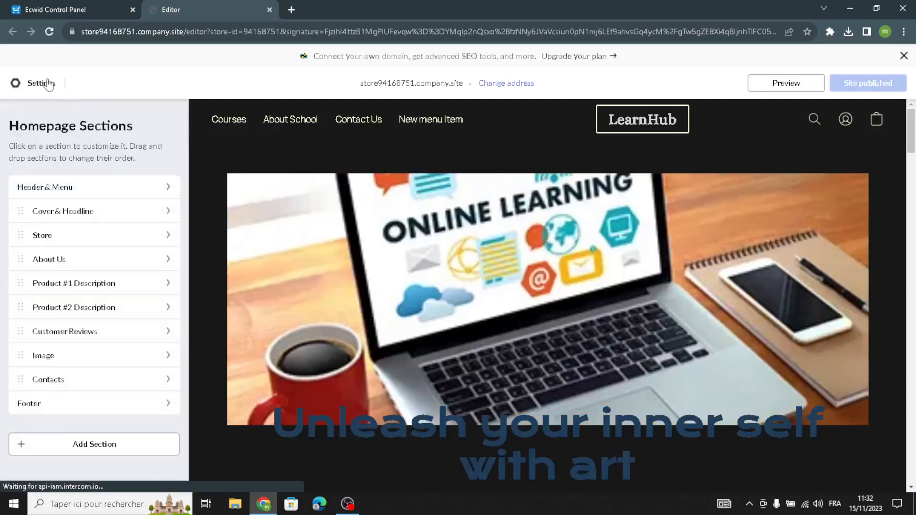
left_click(48, 84)
left_click(253, 184)
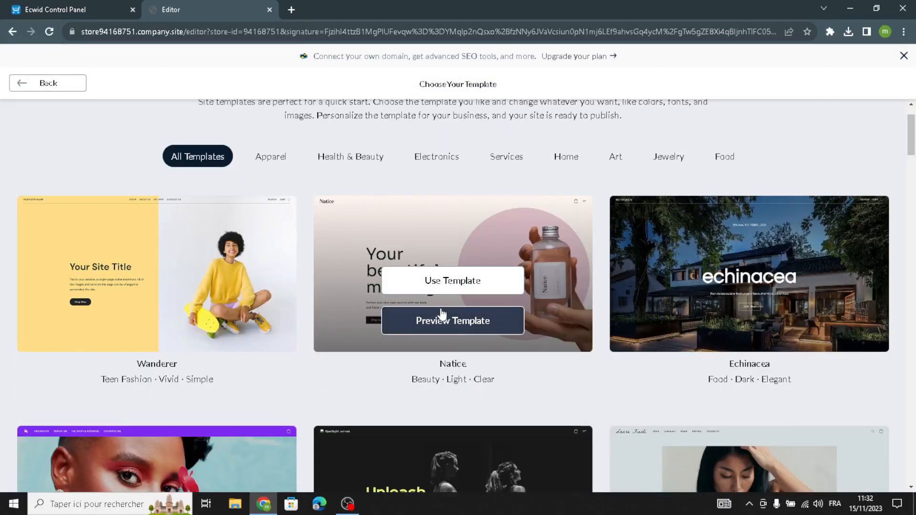
Browse the site templates across all categories to compare their designs and styles
scroll(442, 314, "down", 4)
scroll(467, 334, "up", 3)
scroll(477, 339, "down", 6)
scroll(504, 351, "down", 18)
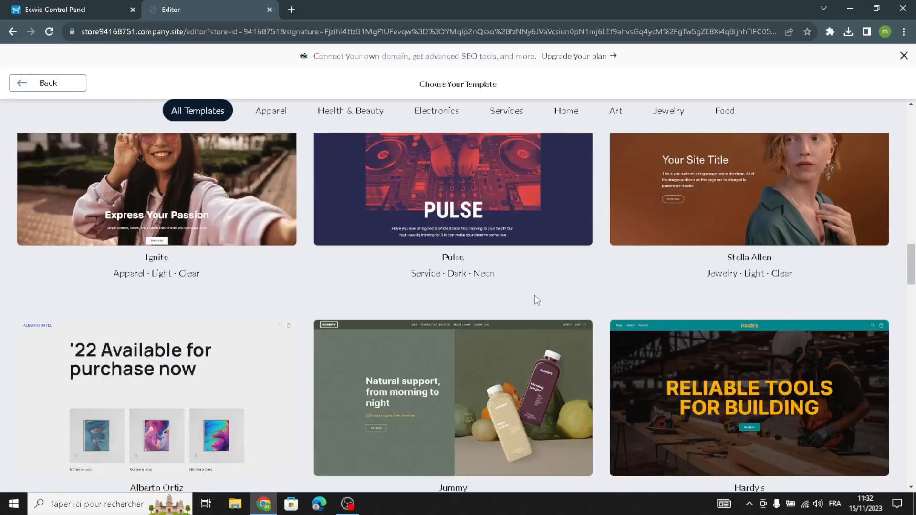
scroll(536, 300, "down", 14)
scroll(554, 319, "down", 6)
scroll(554, 315, "down", 7)
scroll(546, 299, "down", 7)
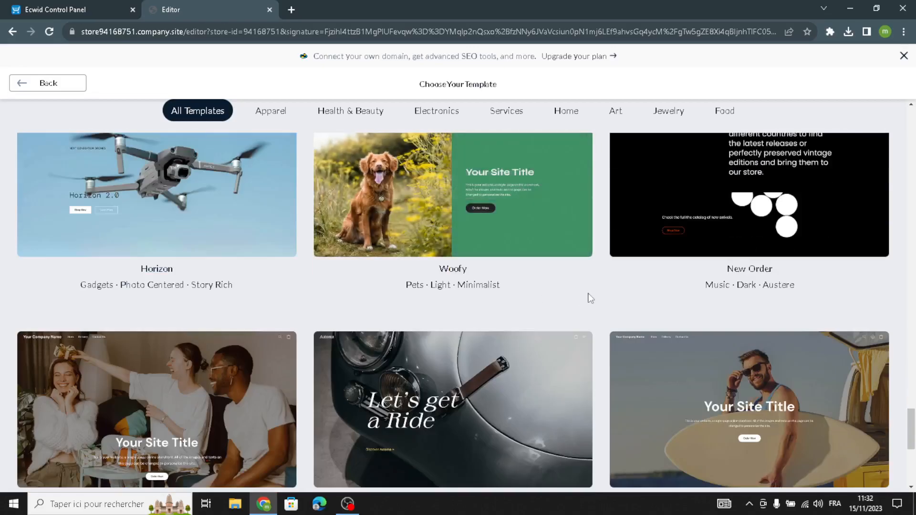
scroll(590, 286, "down", 5)
scroll(591, 270, "up", 18)
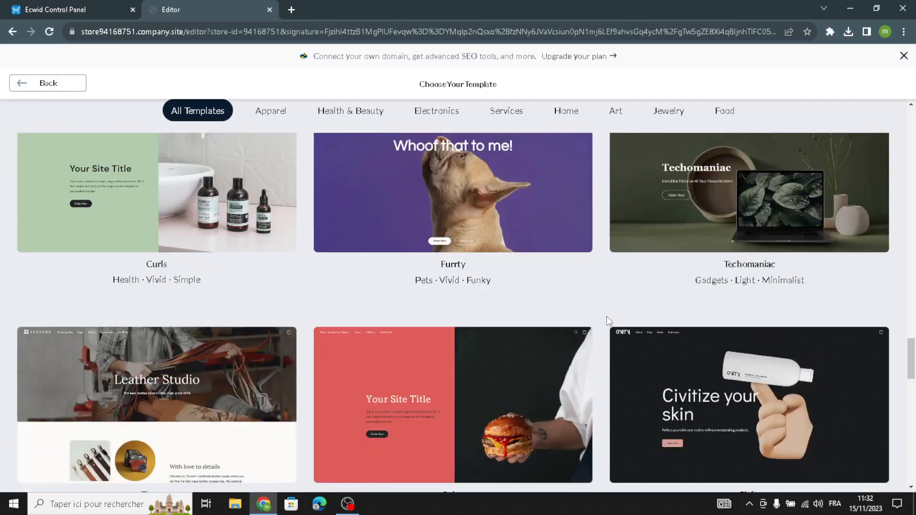
scroll(605, 315, "up", 5)
scroll(580, 351, "up", 10)
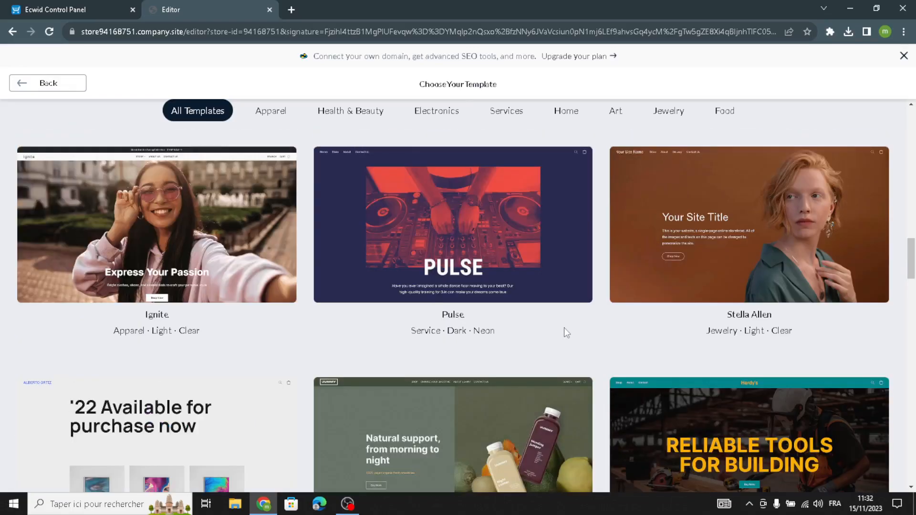
scroll(560, 327, "down", 3)
scroll(559, 338, "down", 4)
scroll(557, 356, "up", 4)
scroll(558, 365, "up", 15)
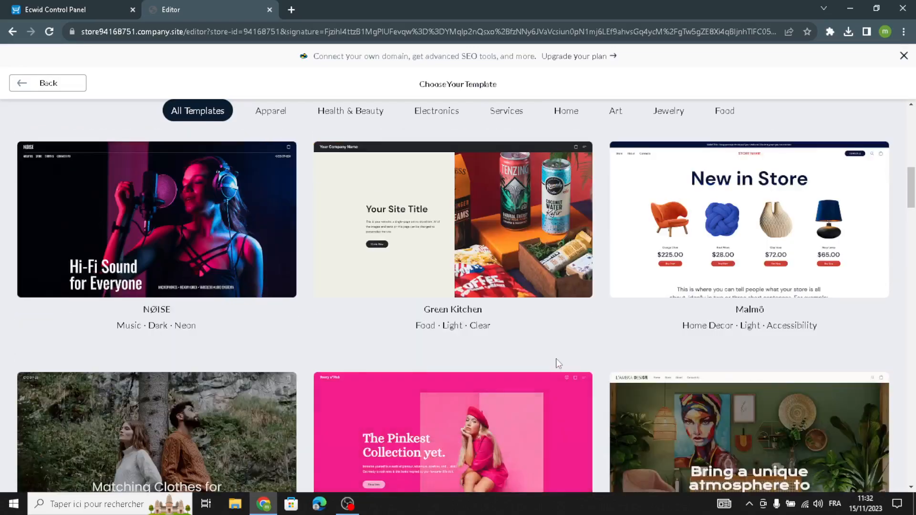
scroll(556, 358, "up", 5)
scroll(549, 381, "down", 14)
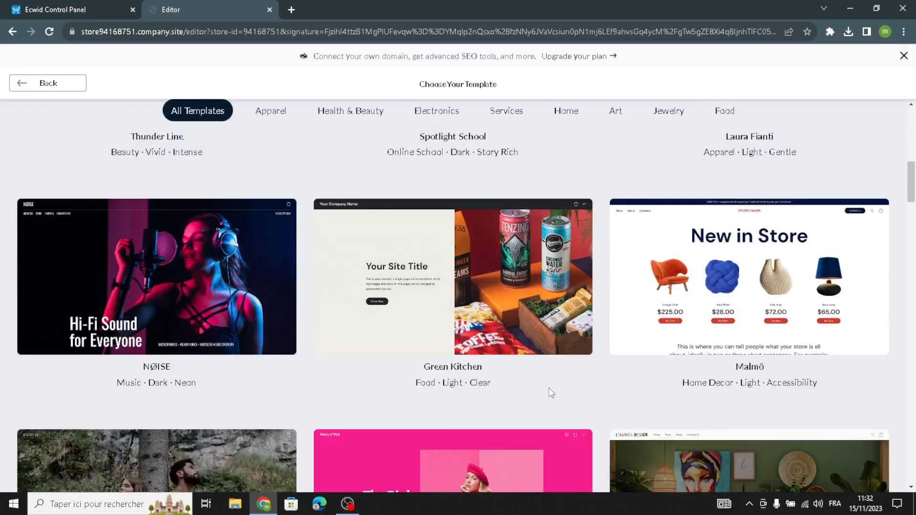
scroll(549, 394, "down", 7)
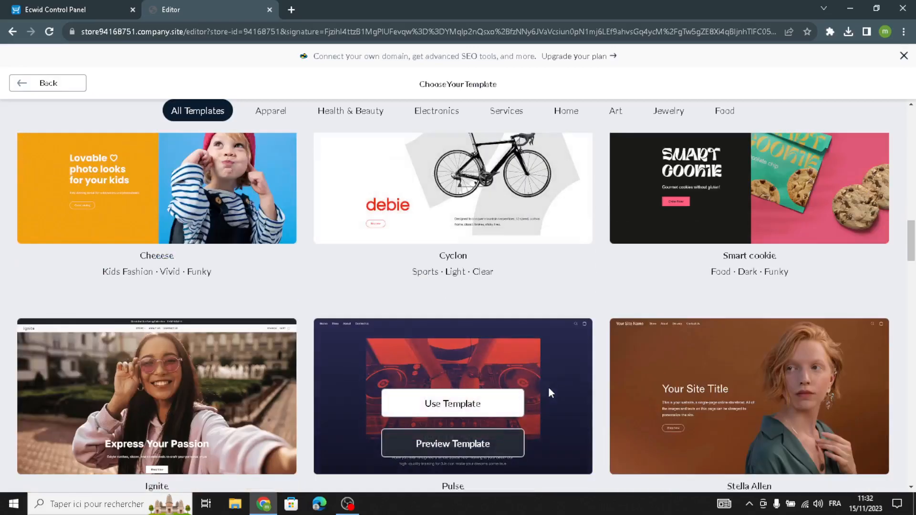
scroll(549, 388, "down", 5)
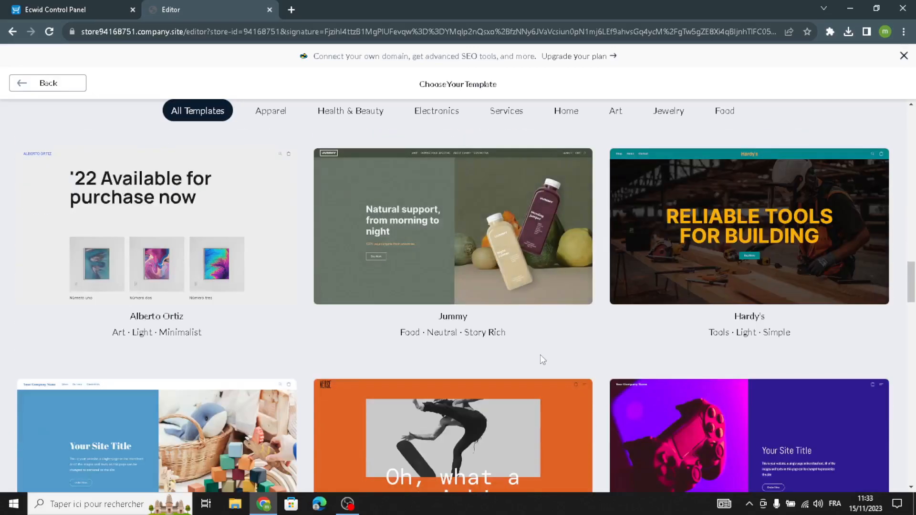
Apply the minimalist light art template headlined "'22 Available for purchase now" to the site
scroll(540, 358, "up", 6)
scroll(539, 354, "down", 3)
mouse_move(165, 393)
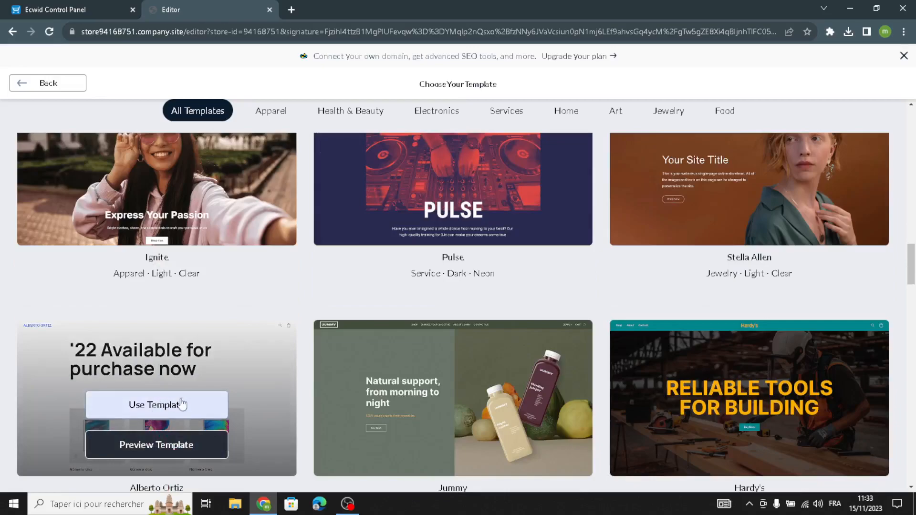
left_click(181, 404)
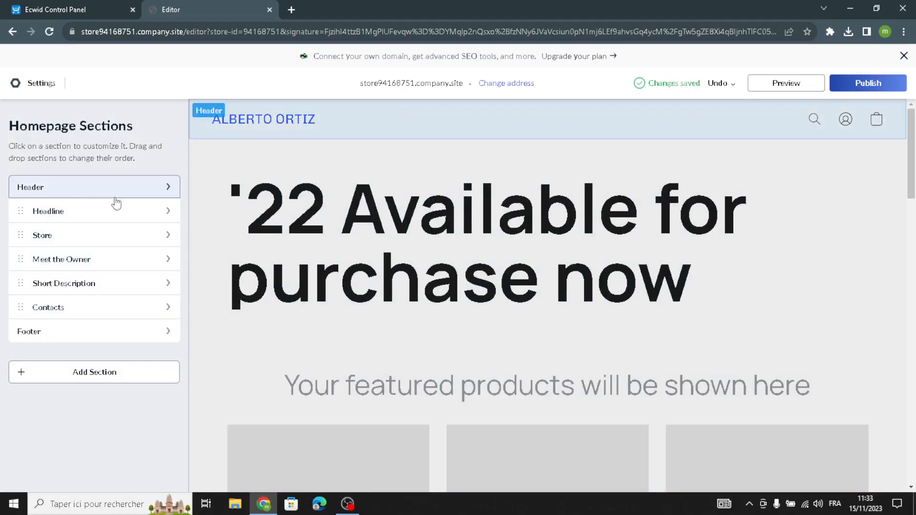
Change the site logo text in the Header section to "DesignSnap"
left_click(115, 198)
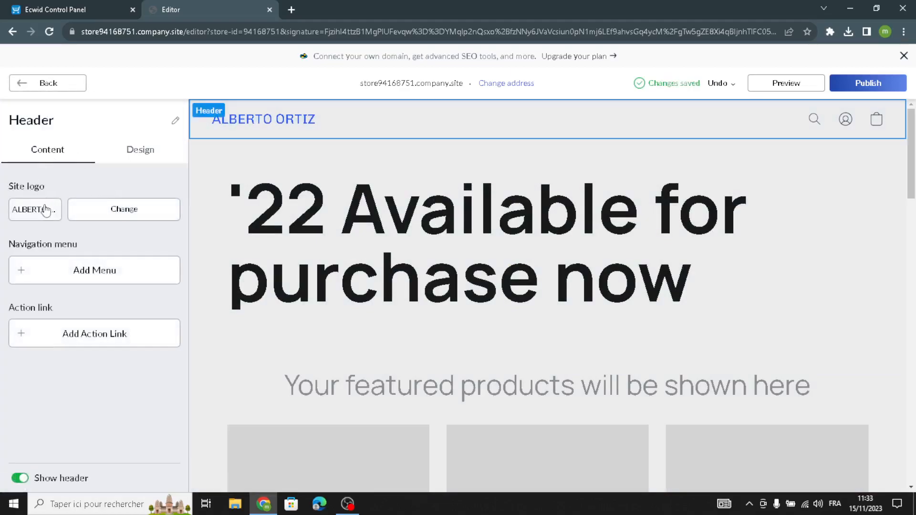
left_click(45, 210)
left_click_drag(70, 239, 2, 262)
type("DesignSnap")
left_click(71, 83)
Add a navigation menu with one default menu item to the header and return to the Header settings
left_click(119, 280)
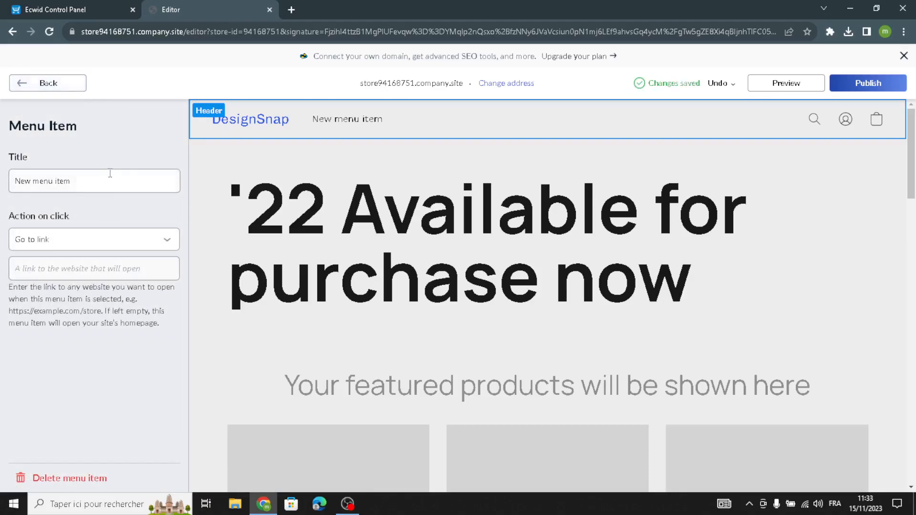
left_click(75, 91)
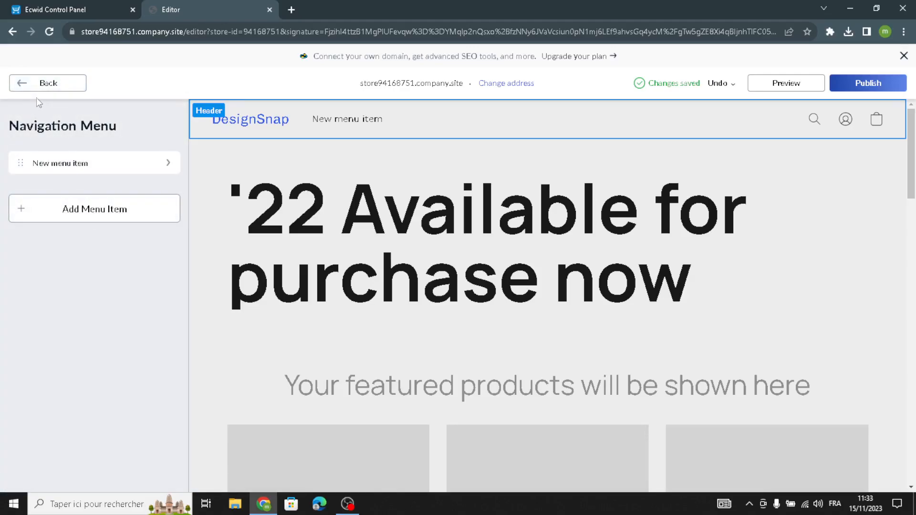
left_click(37, 85)
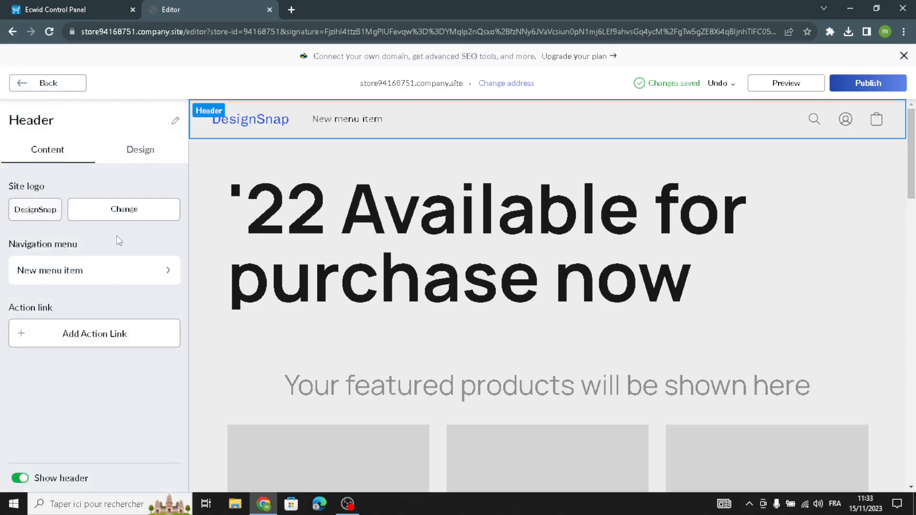
Switch the header to the single-row layout with the menu before the centred logo and the icons after it
left_click(140, 150)
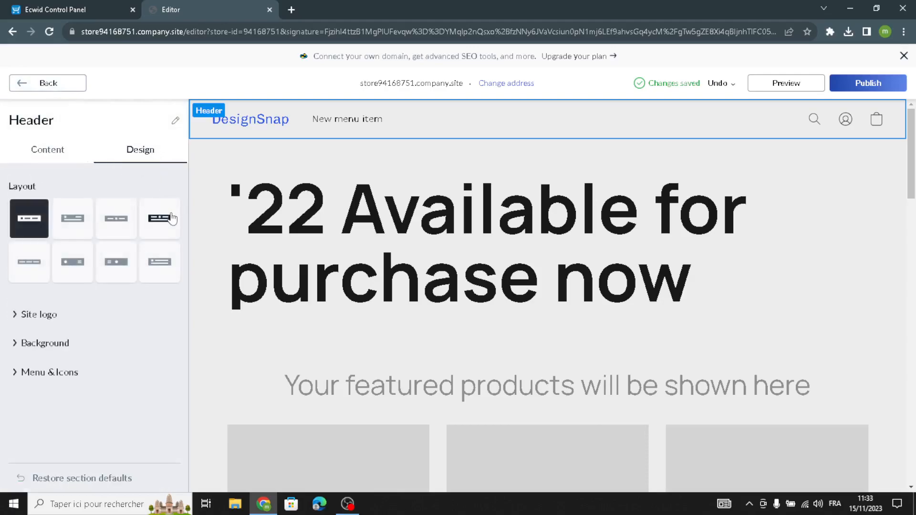
left_click(116, 219)
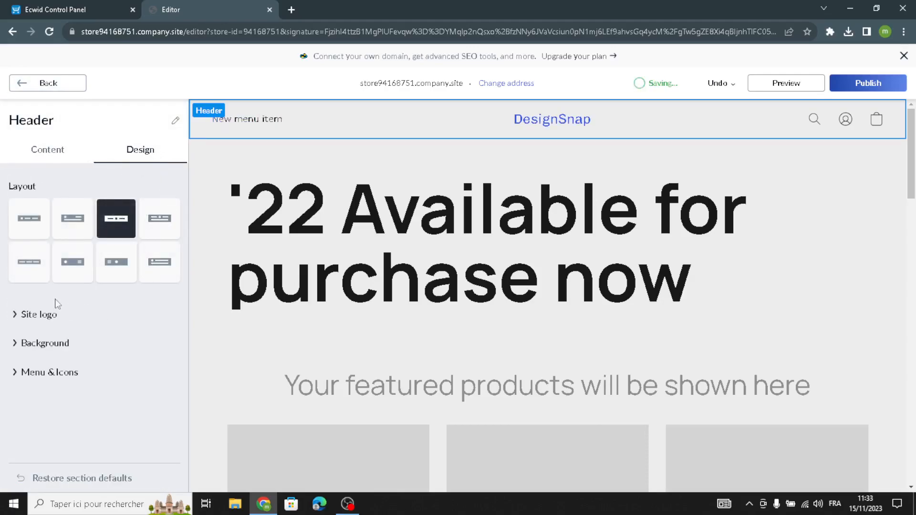
Set the site logo's font to Alice and its size to 26
left_click(25, 317)
left_click(41, 369)
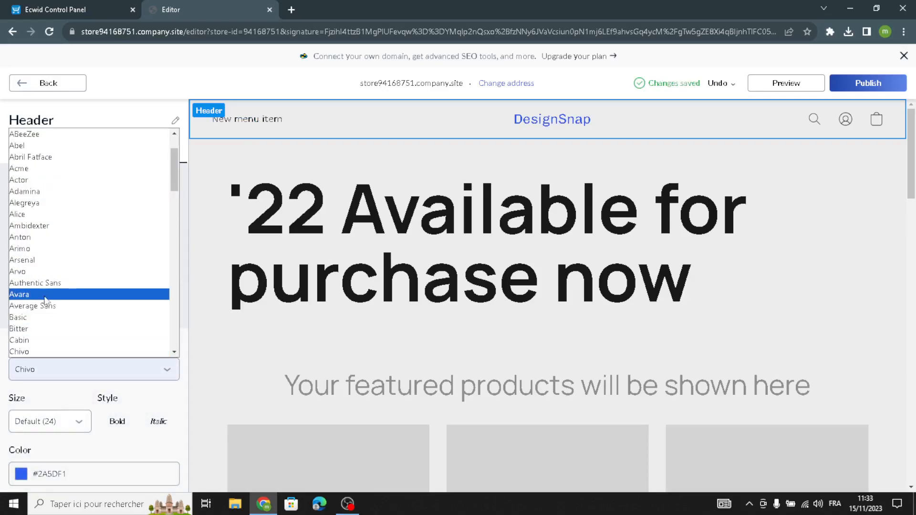
left_click(36, 215)
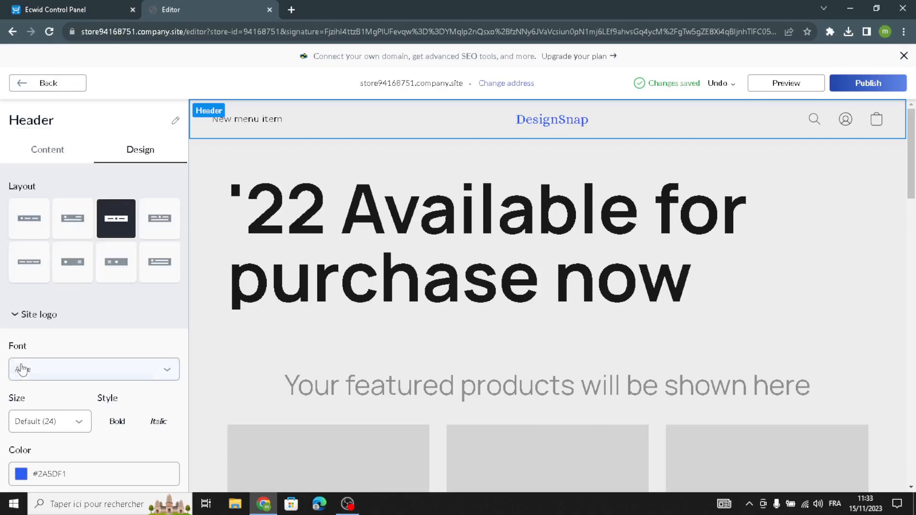
scroll(92, 364, "down", 2)
left_click(19, 308)
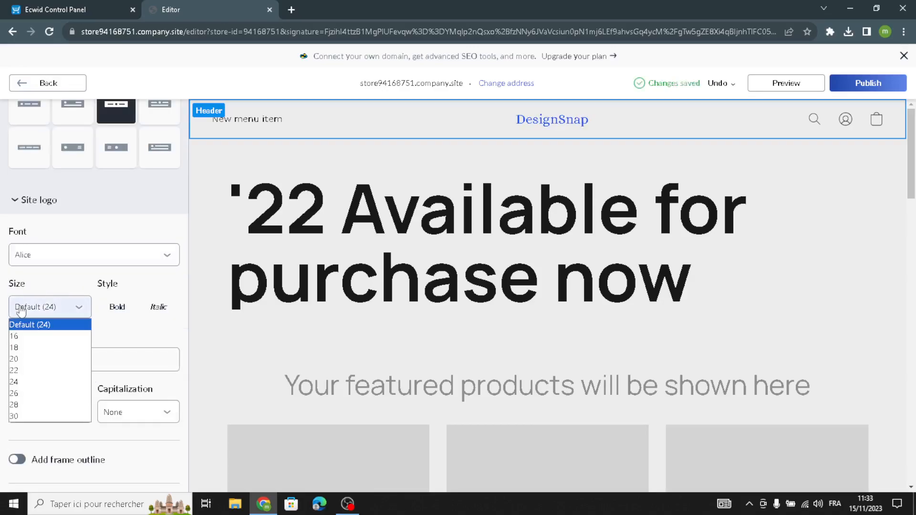
left_click(24, 393)
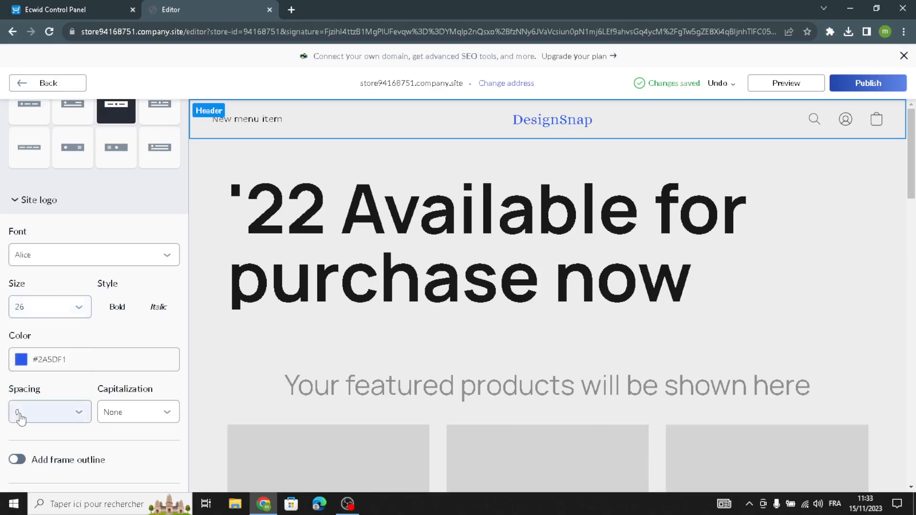
Add a frame outline around the site logo and set its text color to #1F3D58
left_click(19, 466)
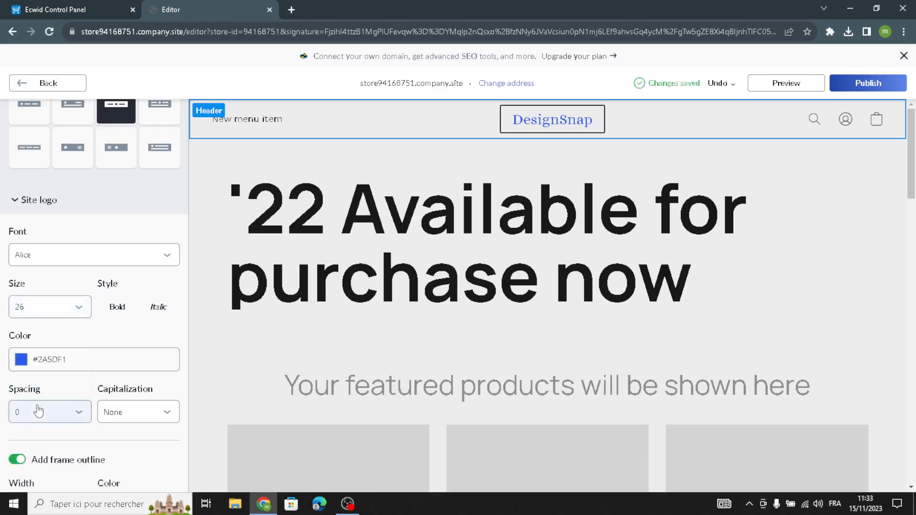
left_click(32, 360)
left_click(77, 152)
Set the header's background style to Grayscale transparent and return to the homepage sections list
scroll(155, 405, "down", 4)
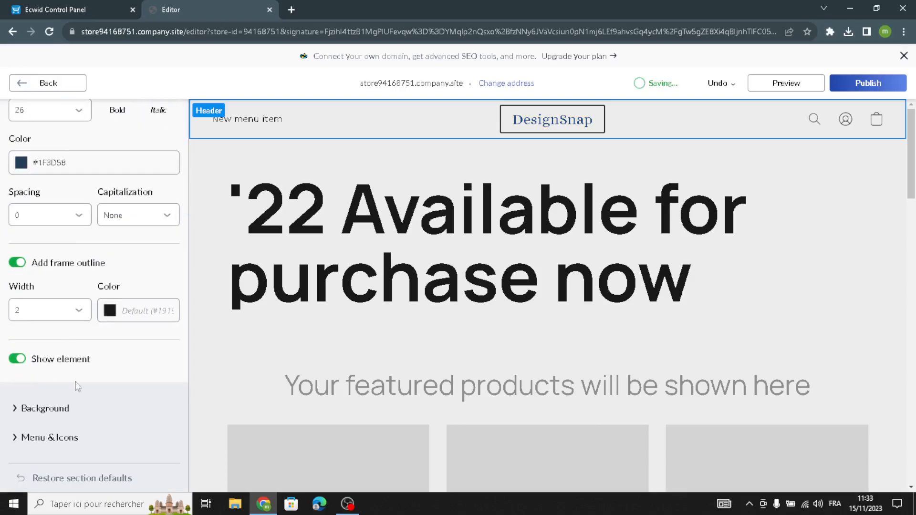
left_click(29, 409)
left_click(28, 382)
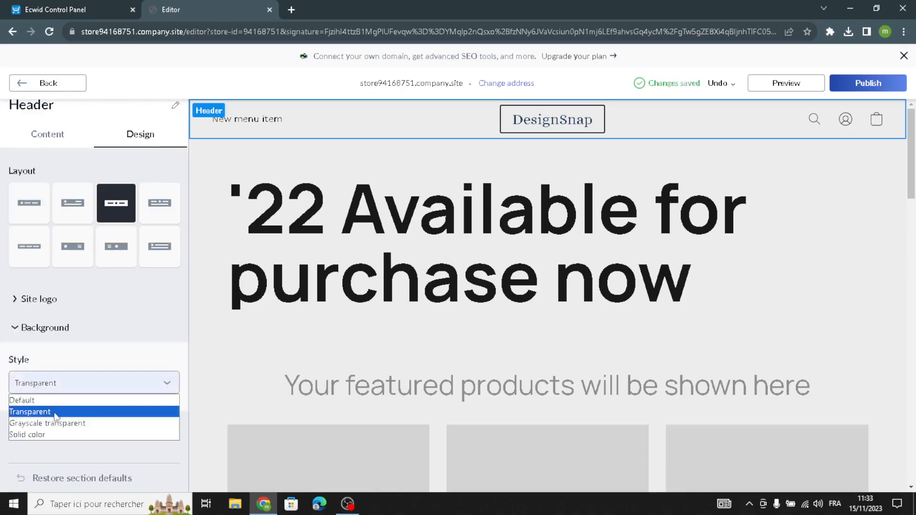
left_click(58, 421)
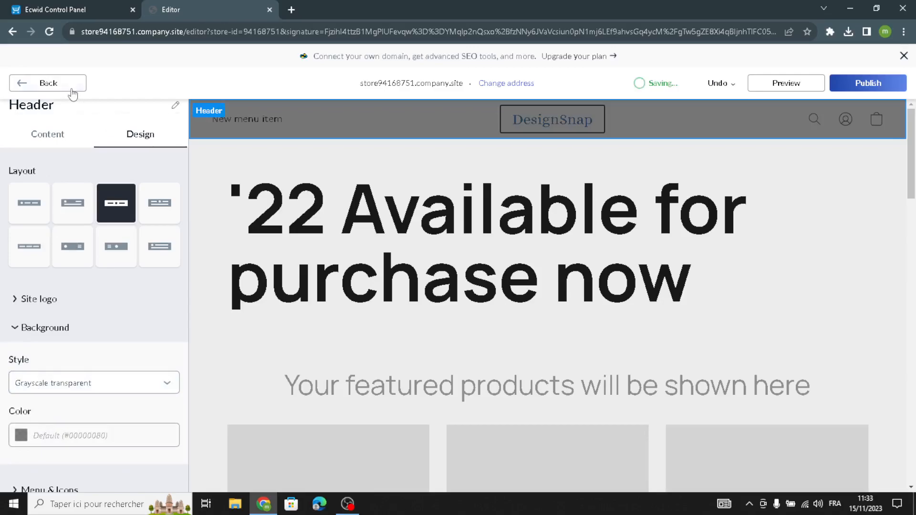
left_click(72, 90)
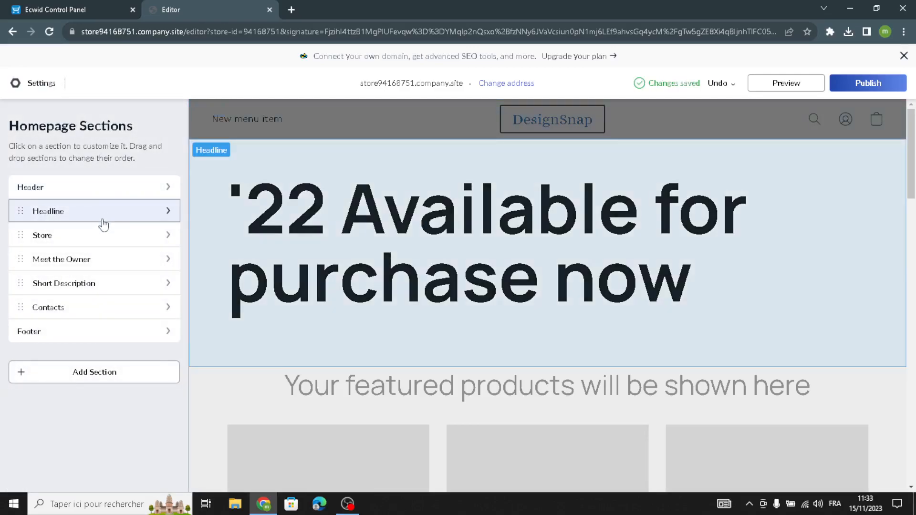
Replace the Headline section's title with "Welcome to our site for graphic and design templates."
left_click(103, 224)
left_click_drag(137, 220, 2, 233)
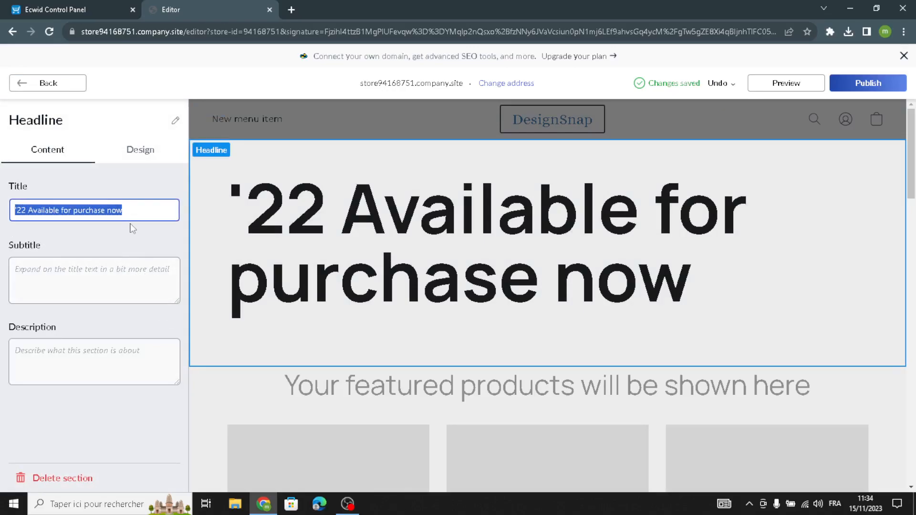
key("BackSpace")
type("W")
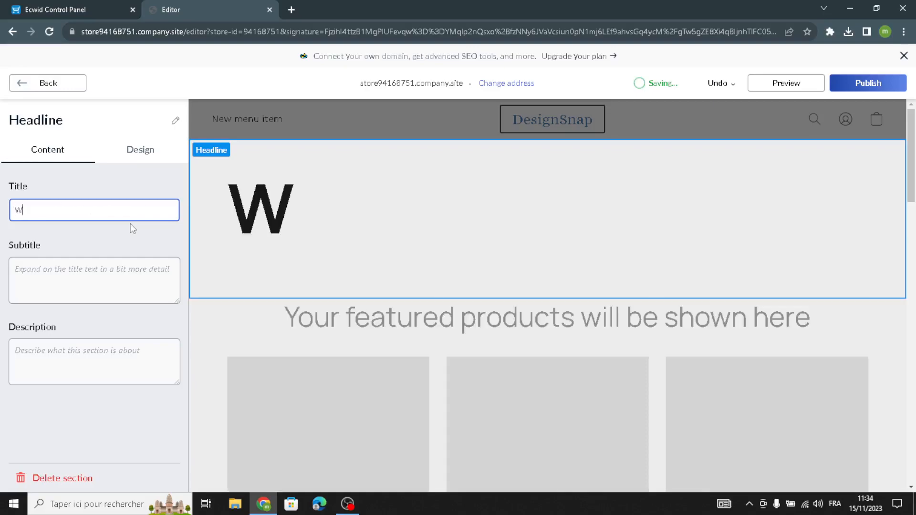
type("e")
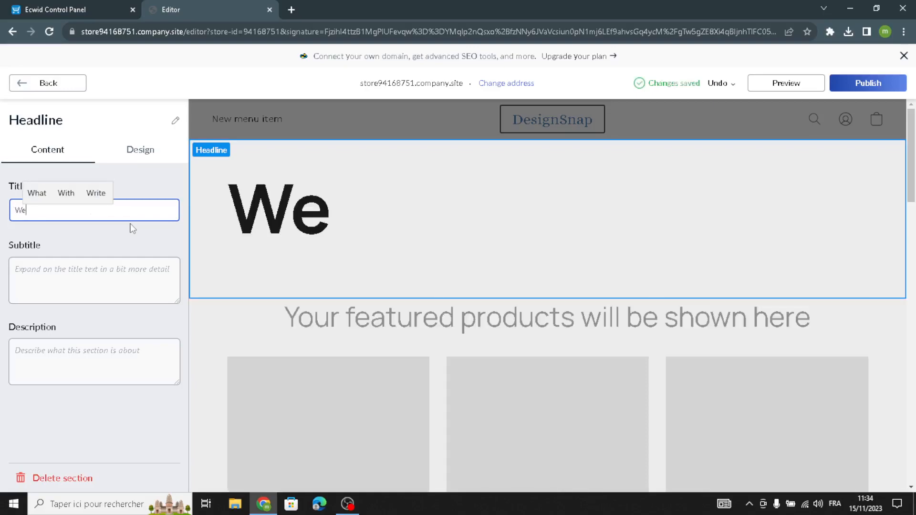
type("lcomle t o")
key("BackSpace")
key("BackSpace")
key("BackSpace")
key("BackSpace")
key("BackSpace")
key("BackSpace")
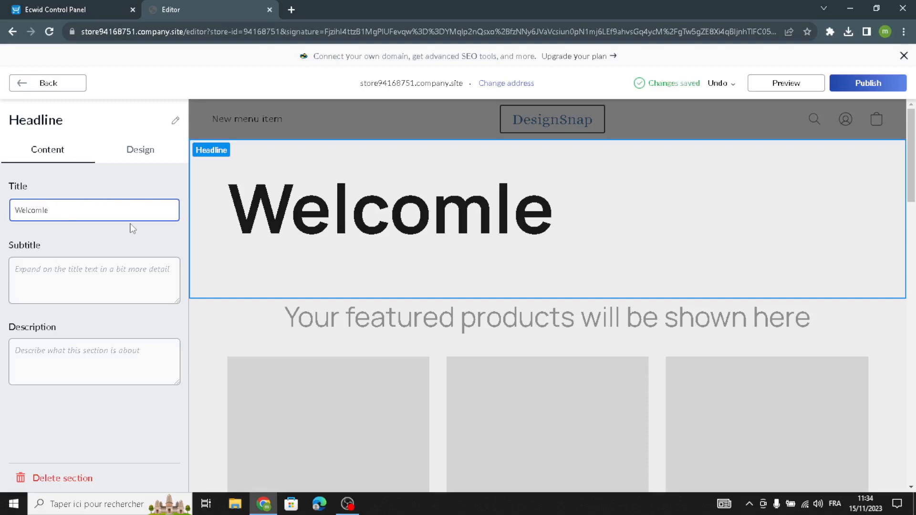
type("e to our s")
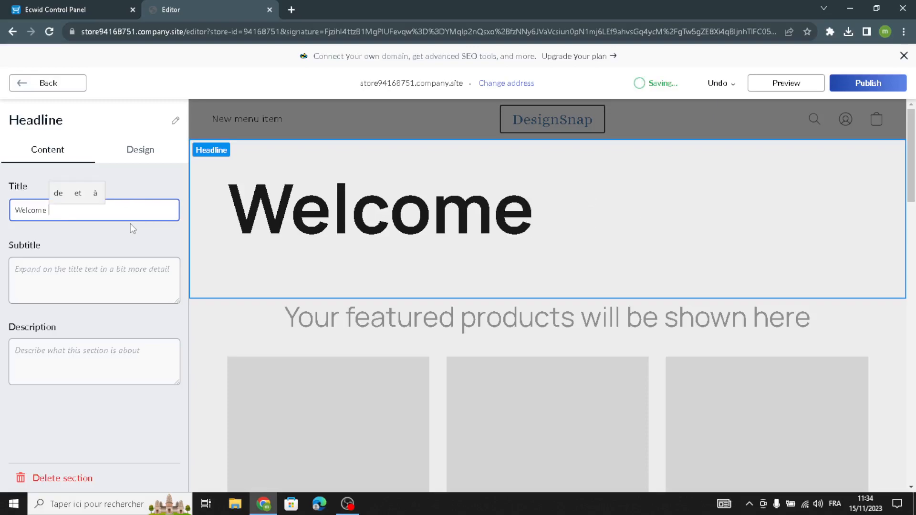
type("i")
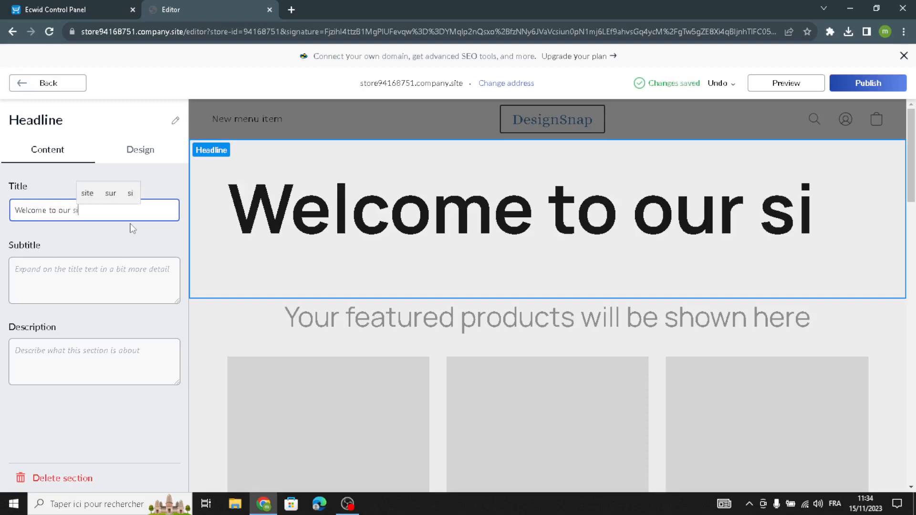
type("te ")
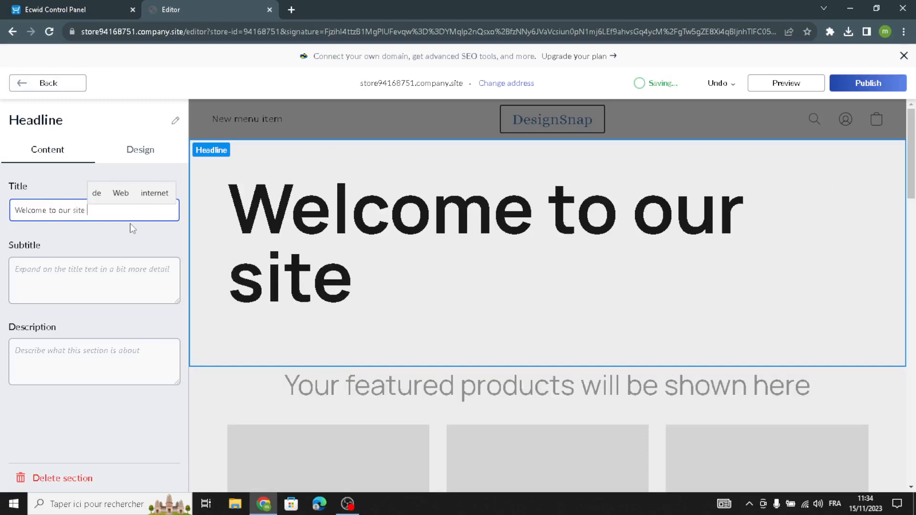
type("for ")
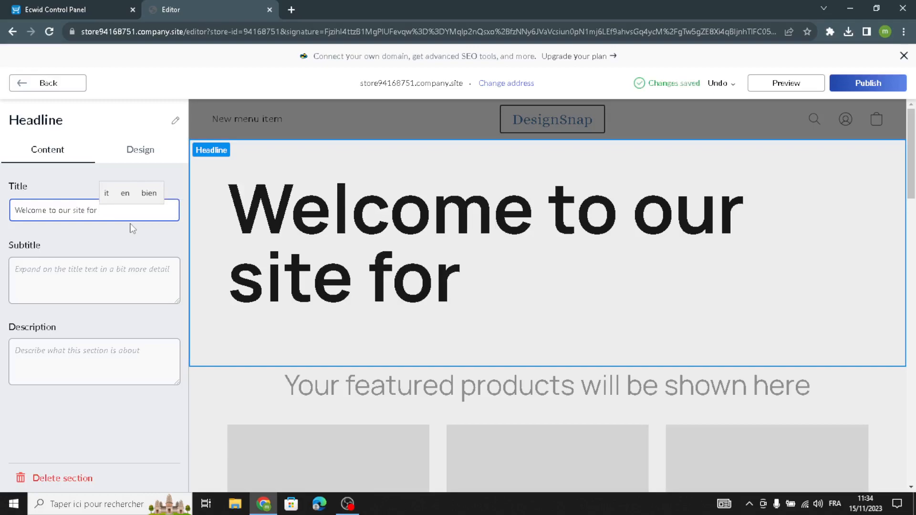
type("d")
key("BackSpace")
type("gra")
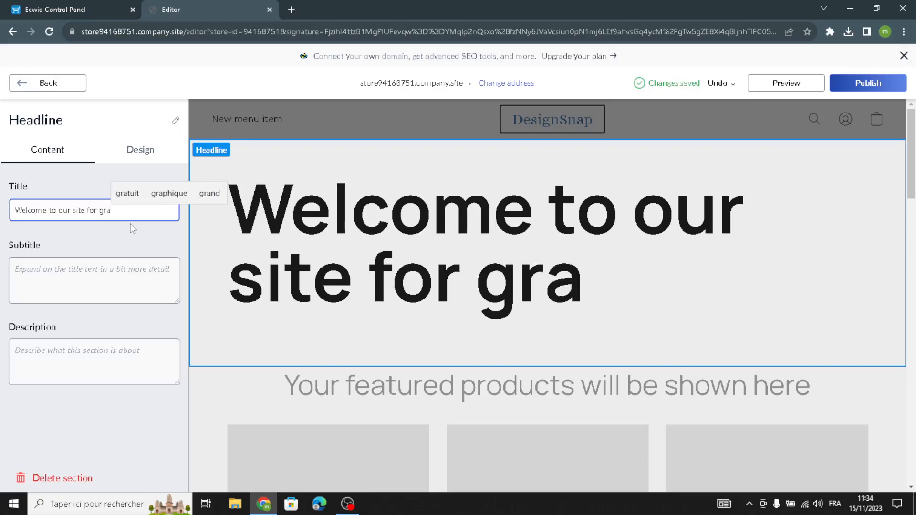
type("phic an")
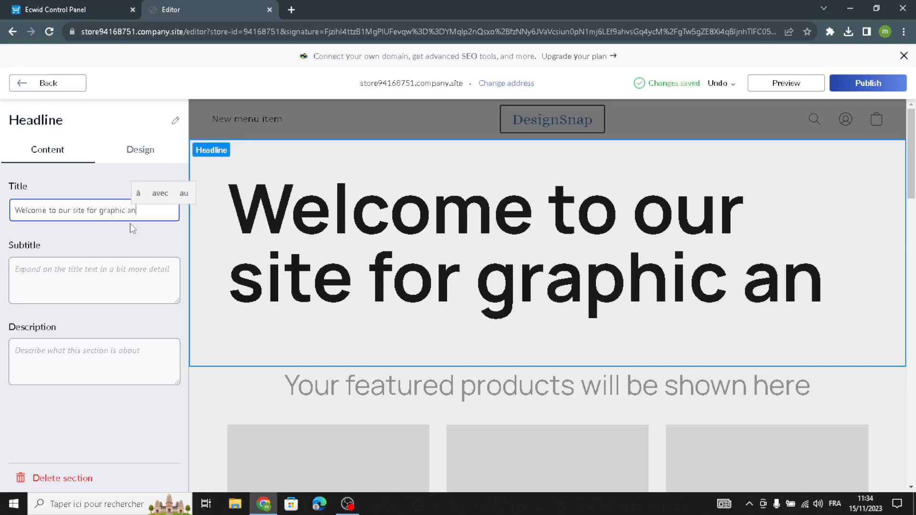
type("d design ")
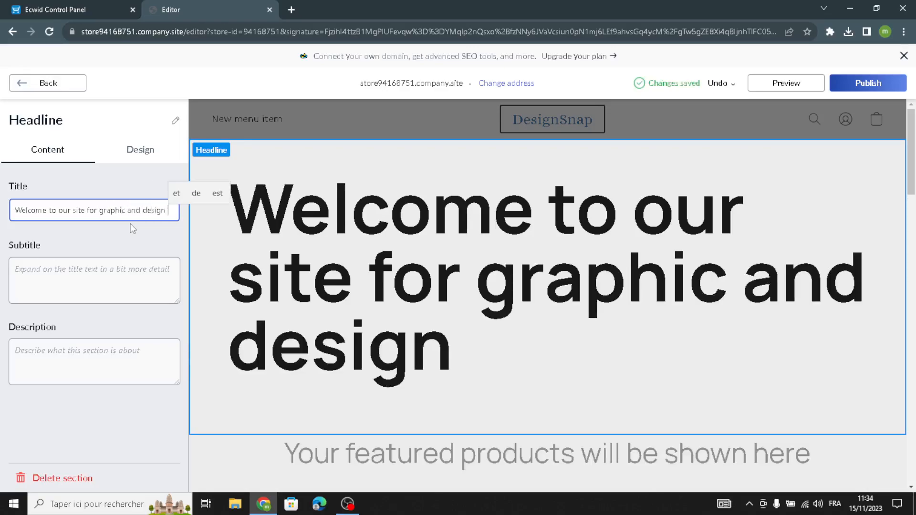
type("templates")
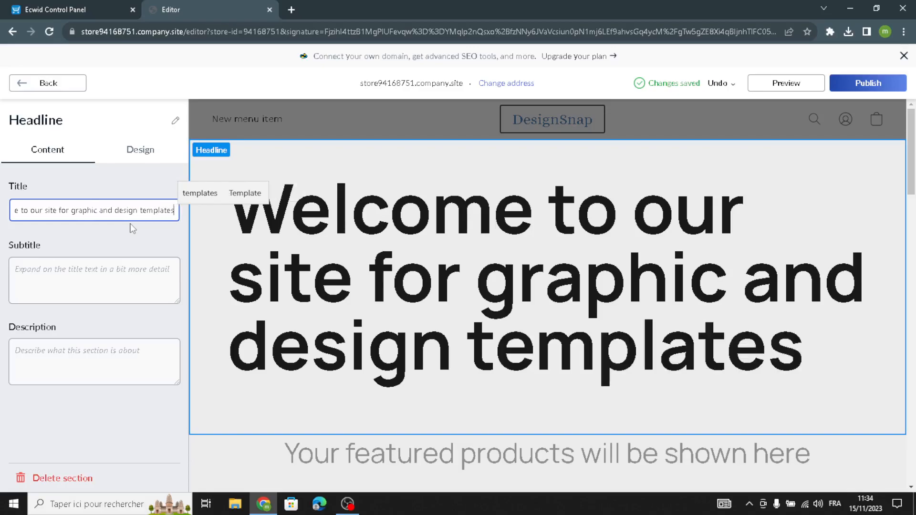
type(".")
left_click(133, 279)
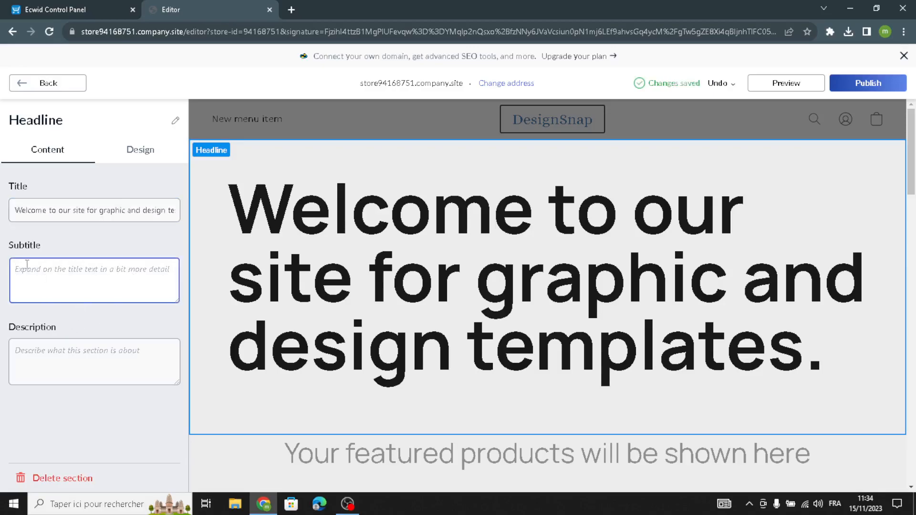
left_click(60, 353)
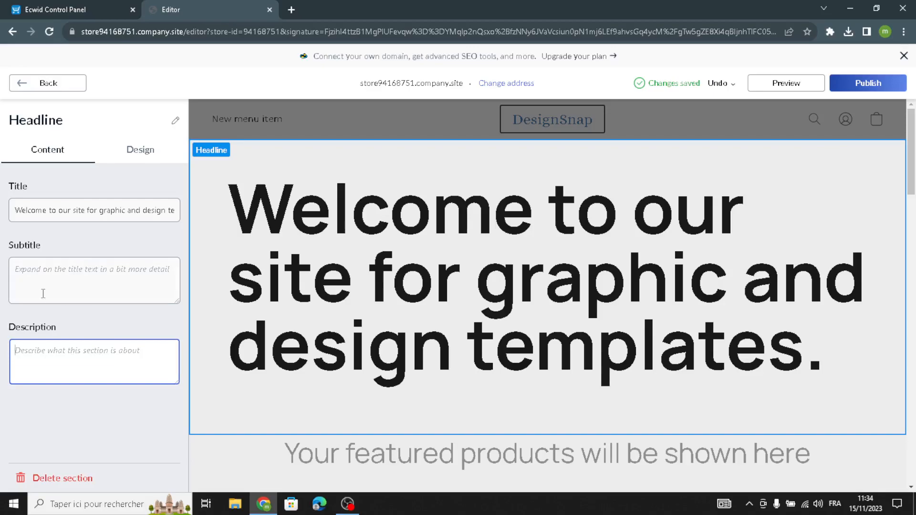
Try the Headline section's layouts in turn and apply the fourth one, with two staggered blocks
left_click(140, 150)
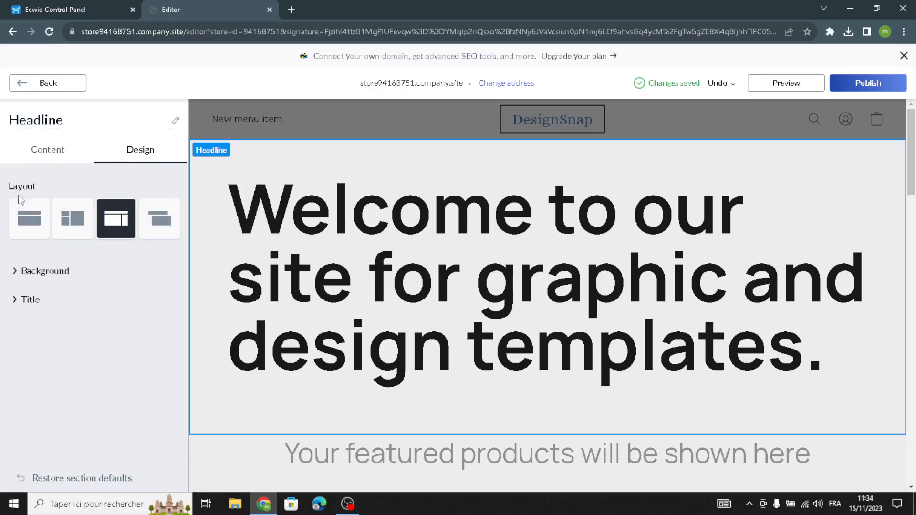
left_click(27, 217)
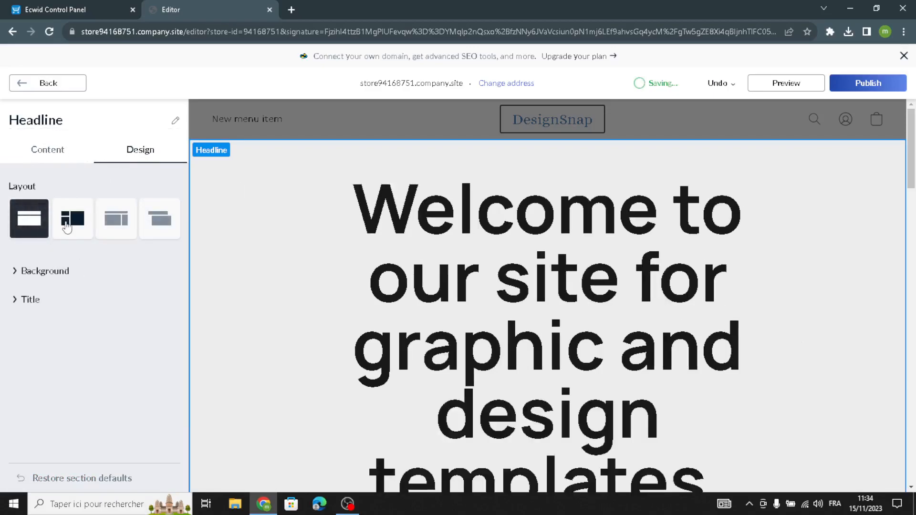
left_click(65, 227)
left_click(116, 218)
left_click(159, 218)
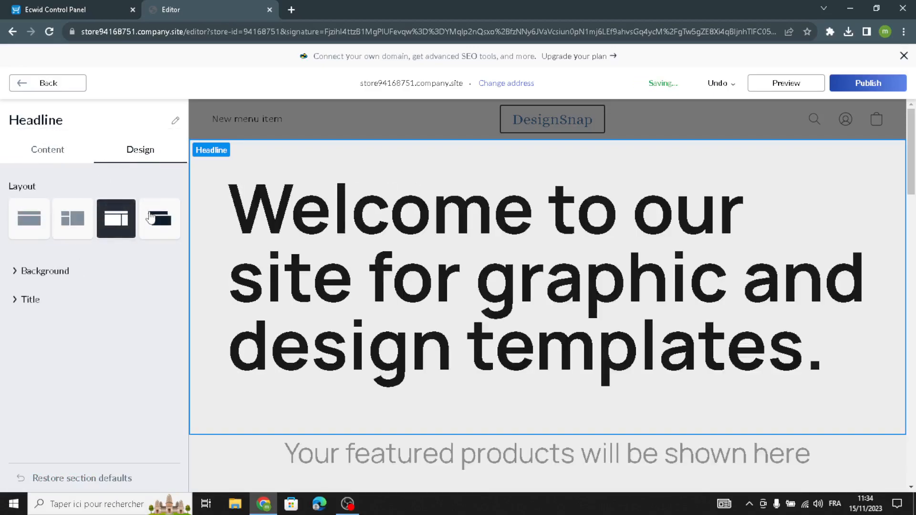
Set the Headline section's solid background color to #9AAAB8 and return to the homepage sections list
left_click(27, 275)
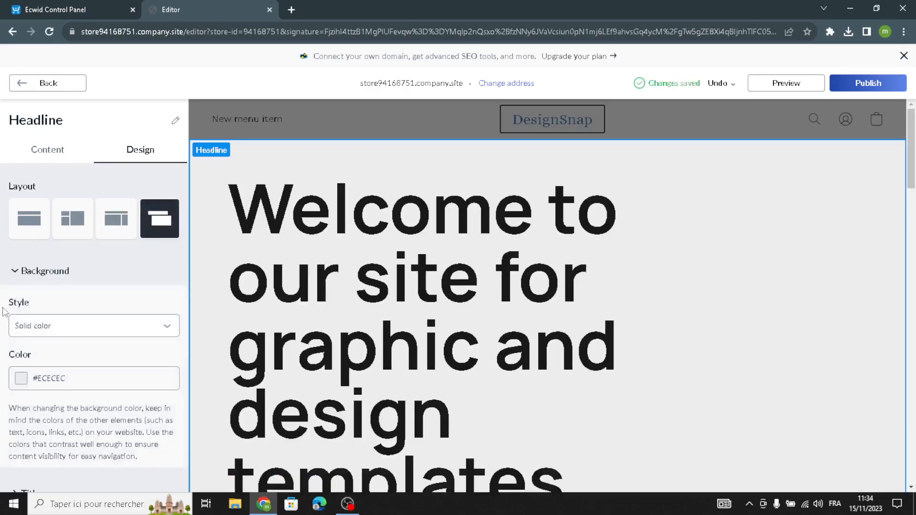
left_click(30, 370)
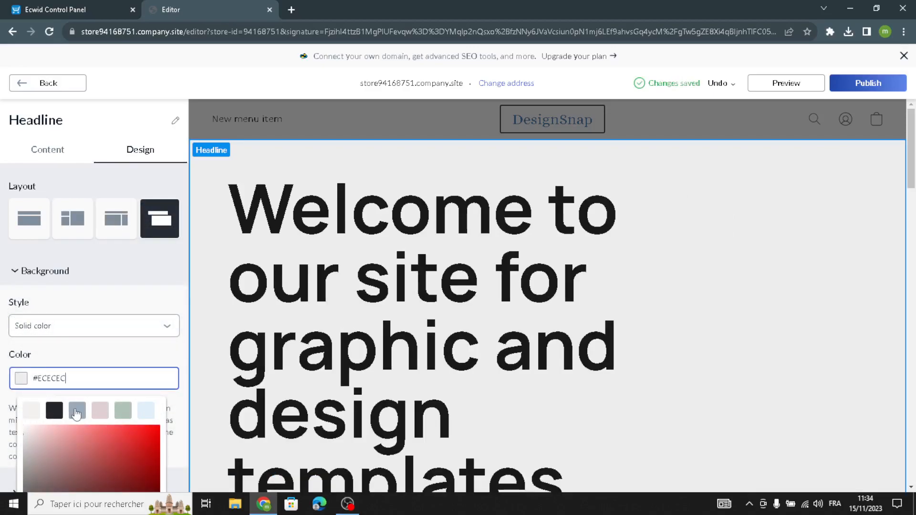
left_click(76, 411)
scroll(114, 336, "down", 1)
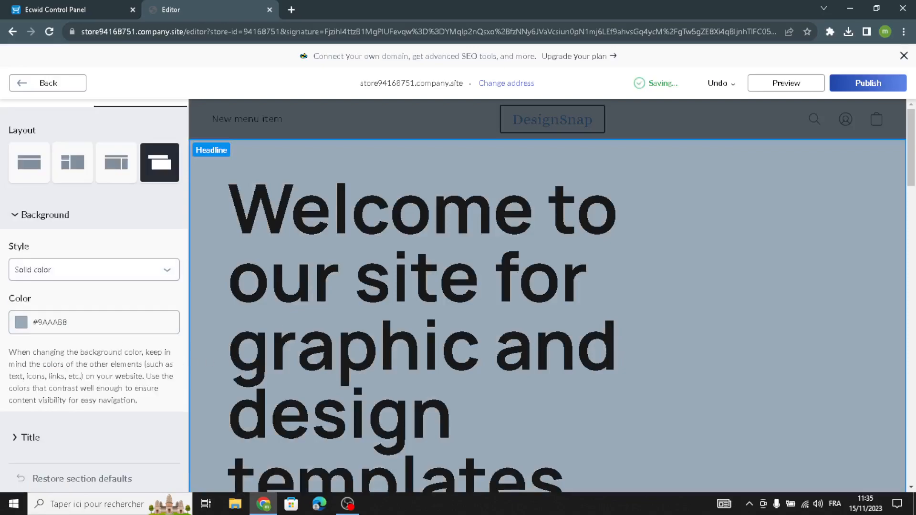
left_click(39, 88)
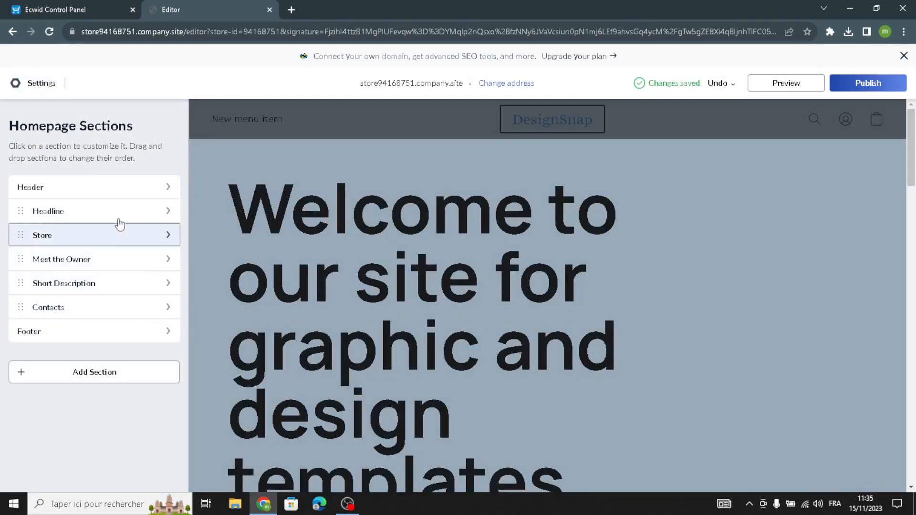
View the homepage's Store section and open a blank new product form in the Ecwid Control Panel's product catalog
left_click(114, 235)
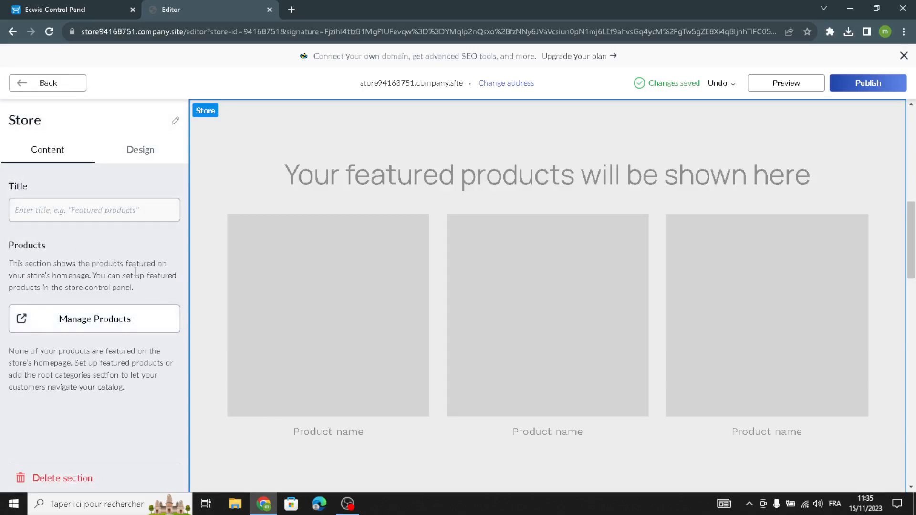
left_click(89, 11)
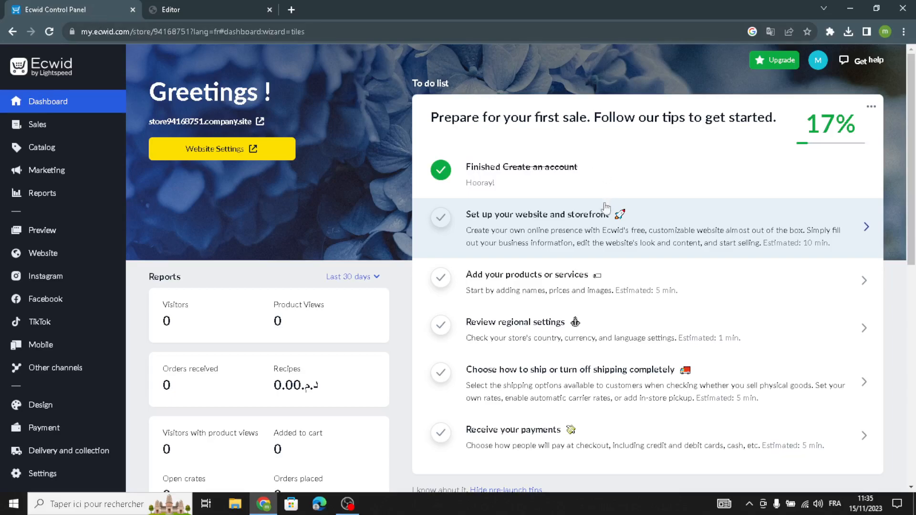
left_click(498, 275)
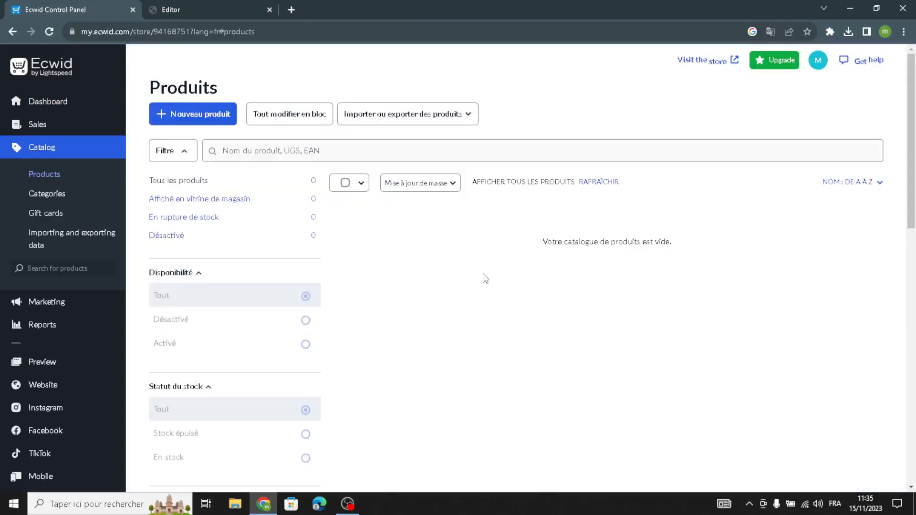
left_click(187, 115)
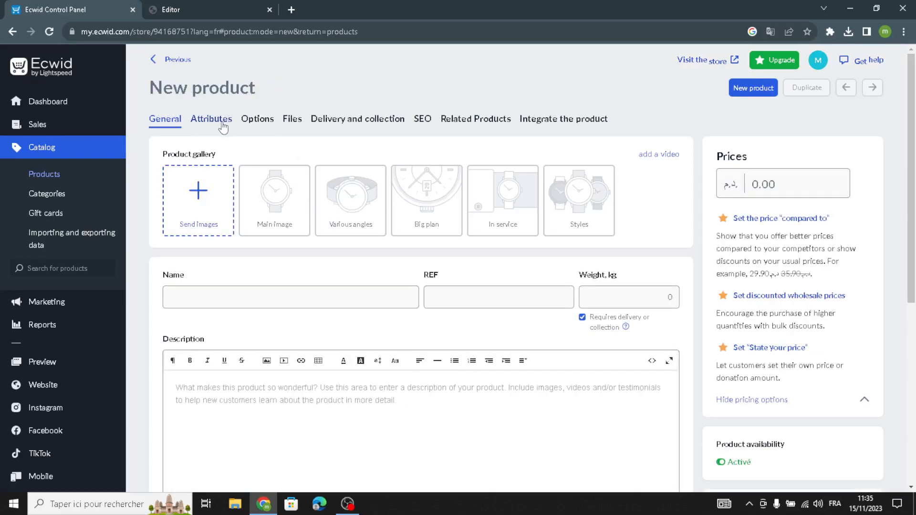
Review the new product's attributes, options, files, general, related products and product integration settings
left_click(212, 128)
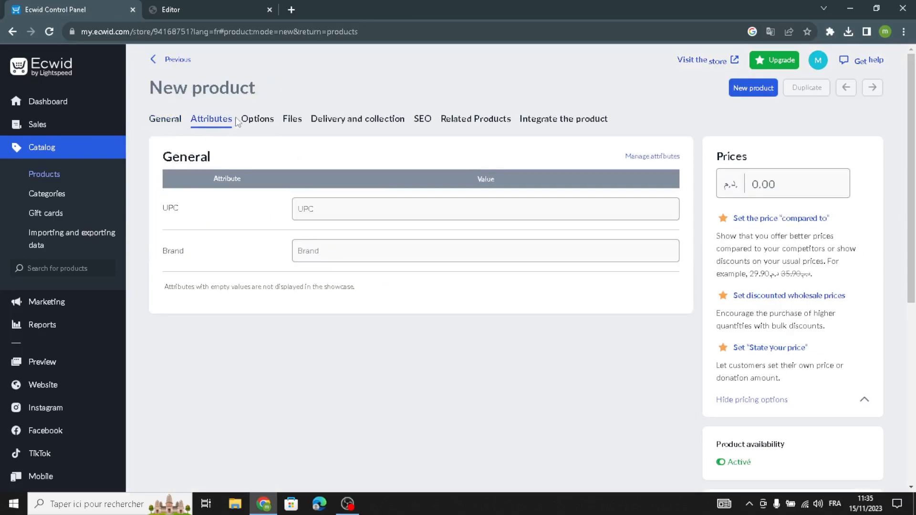
left_click(257, 121)
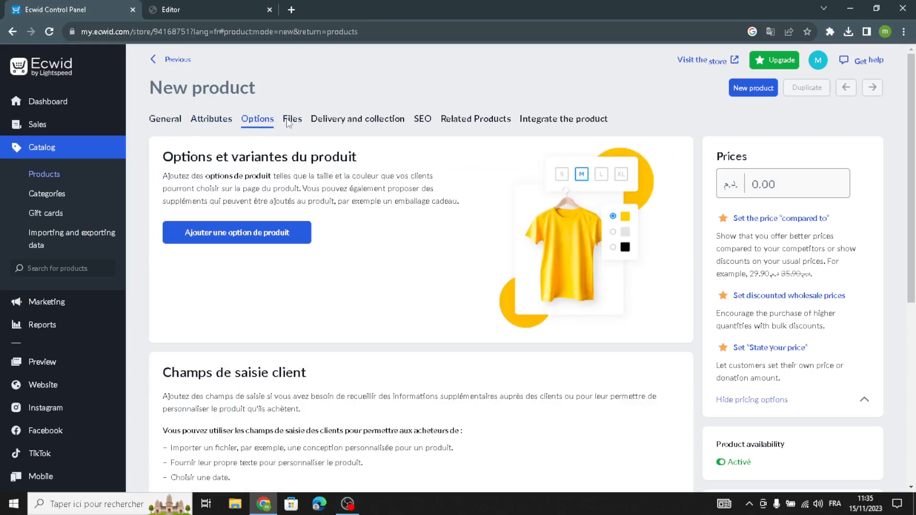
left_click(290, 121)
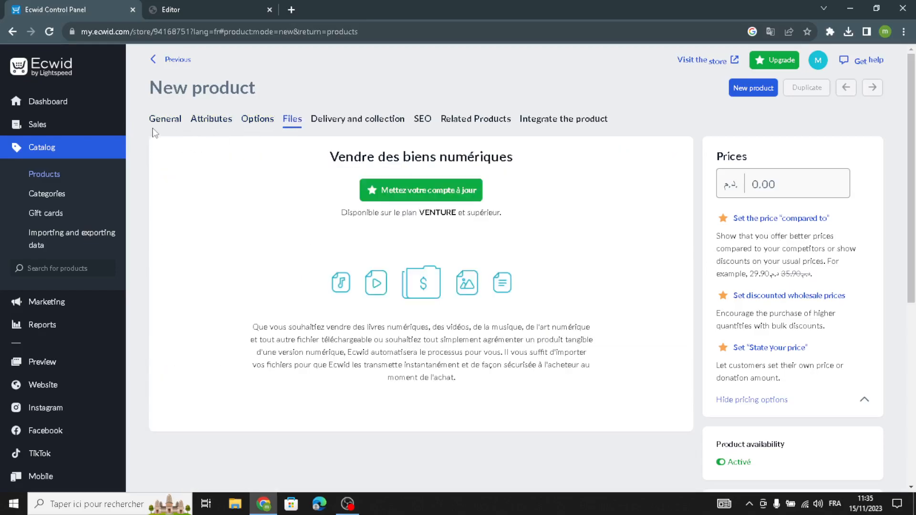
left_click(157, 125)
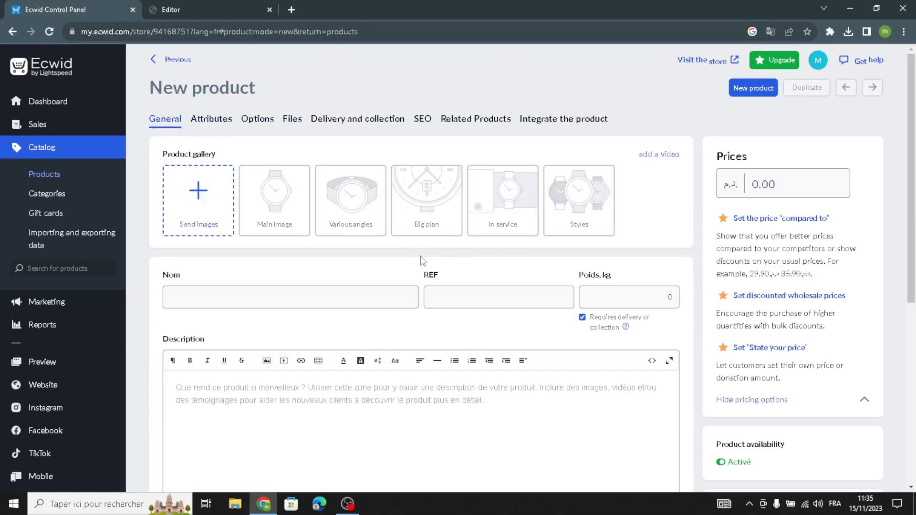
left_click(470, 119)
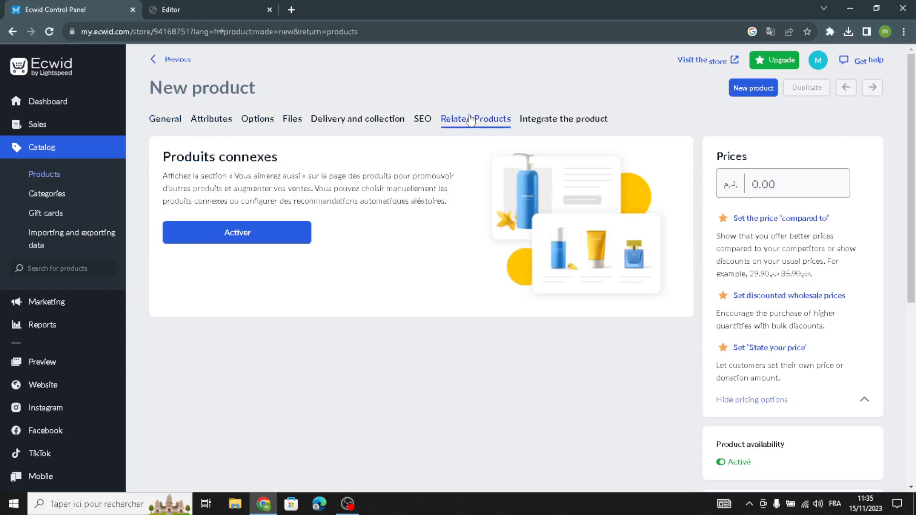
left_click(558, 122)
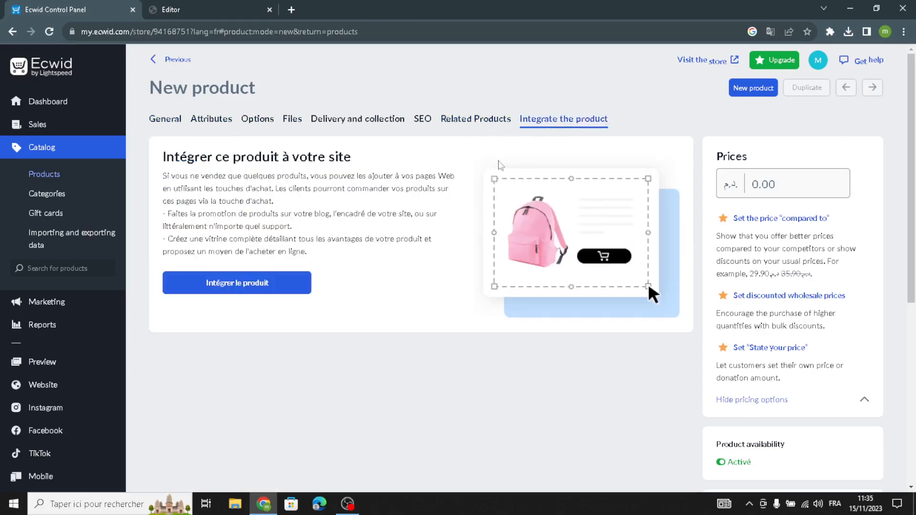
Examine the new product's general details, including its name, reference, weight and description fields
left_click(165, 120)
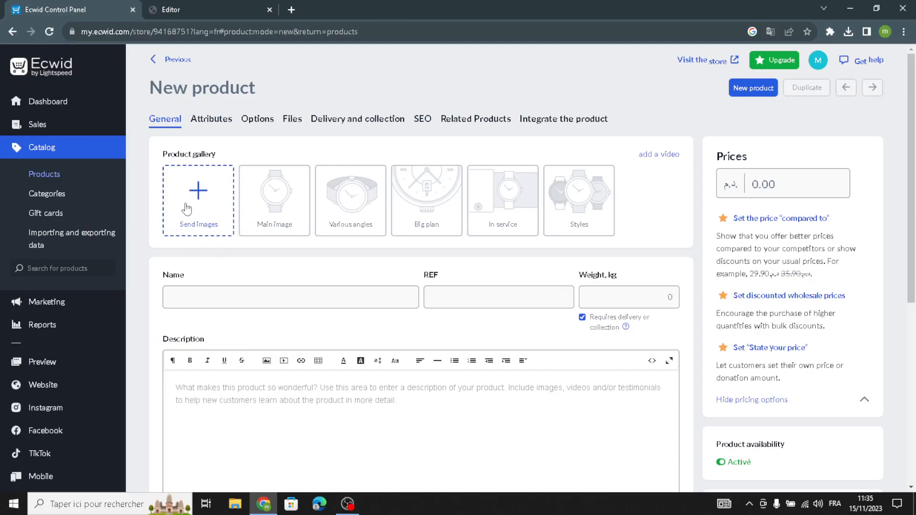
left_click(202, 290)
left_click(443, 298)
left_click(654, 297)
left_click(256, 408)
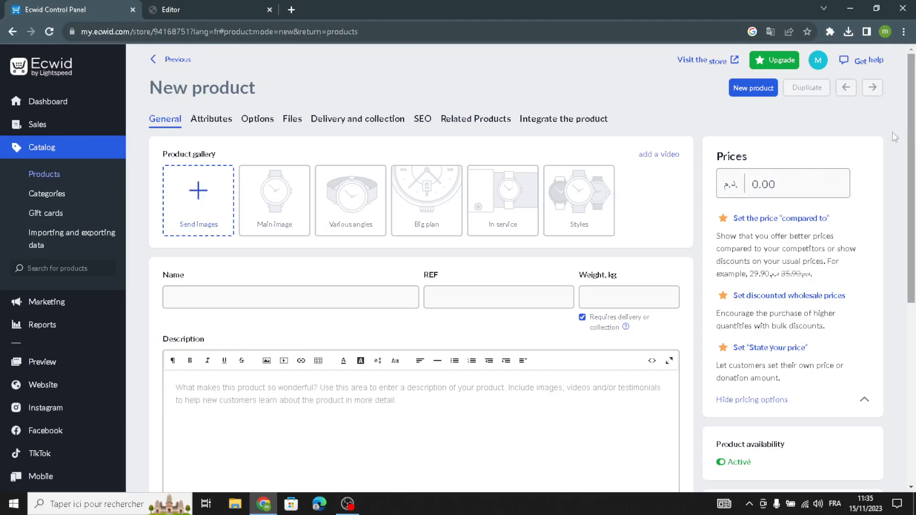
Switch to the store website editor, review the Store section's background and product design settings, and return to the homepage sections list
left_click(230, 10)
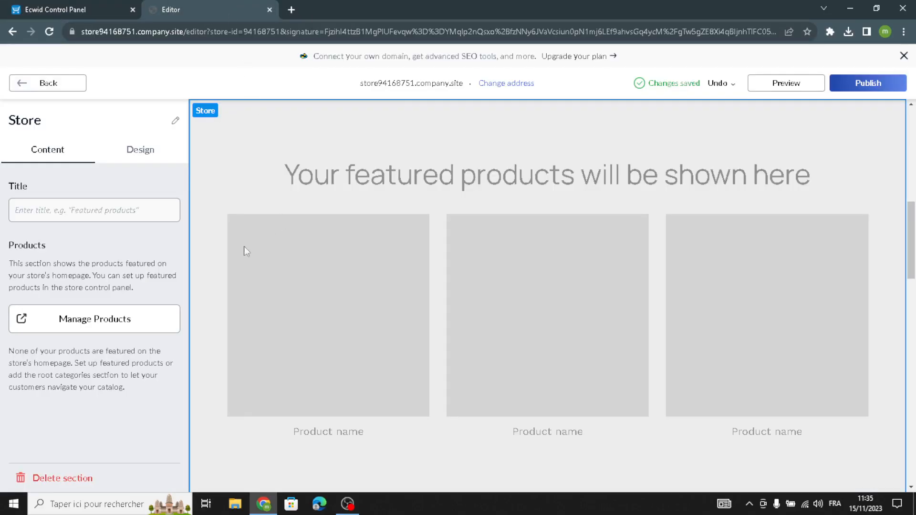
left_click(128, 158)
left_click(31, 192)
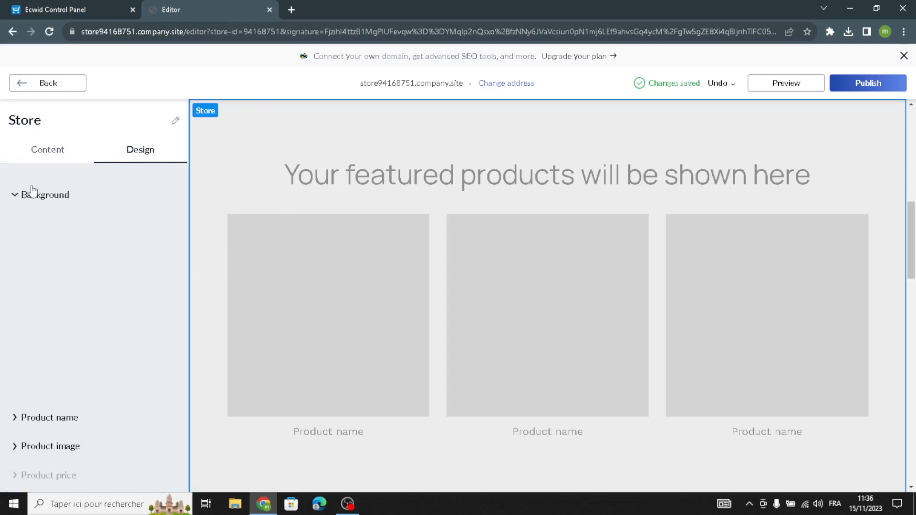
left_click(19, 420)
left_click(64, 483)
scroll(83, 450, "down", 2)
scroll(2, 196, "up", 2)
left_click(33, 84)
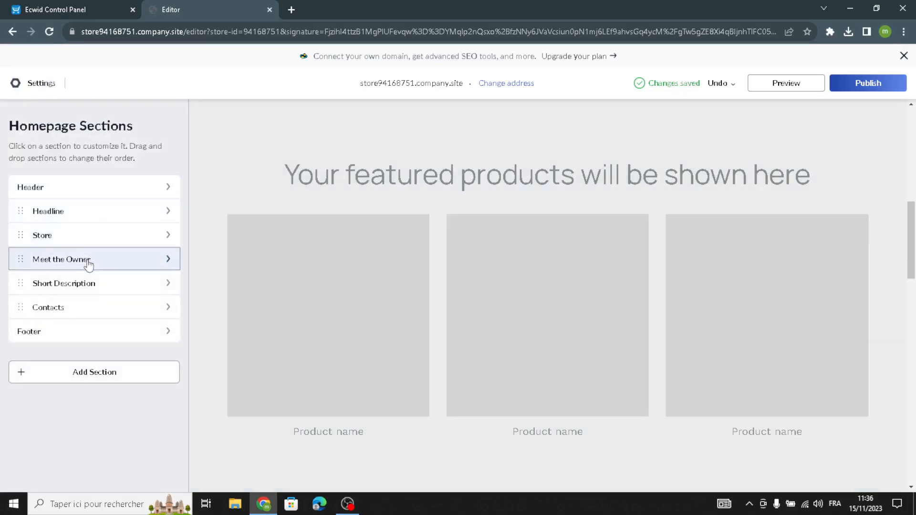
Open the Meet the Owner section and clear its title text
left_click(88, 261)
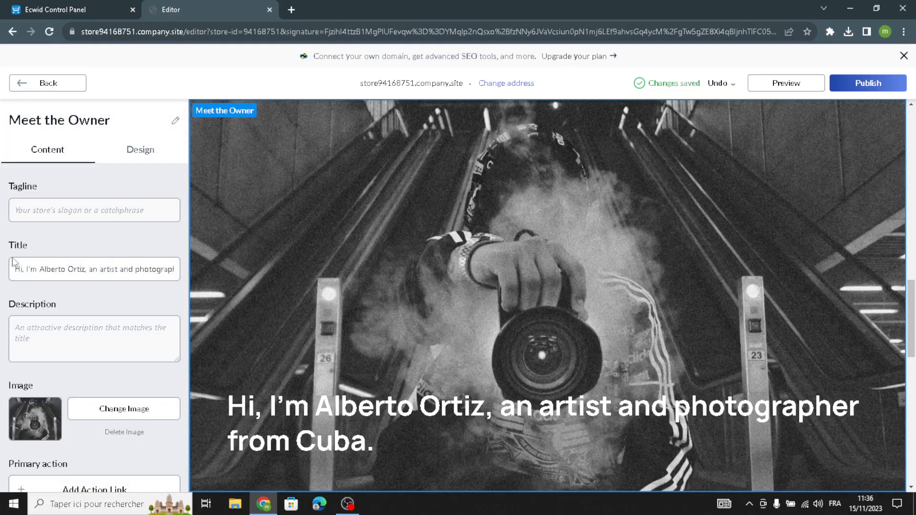
left_click_drag(17, 269, 188, 269)
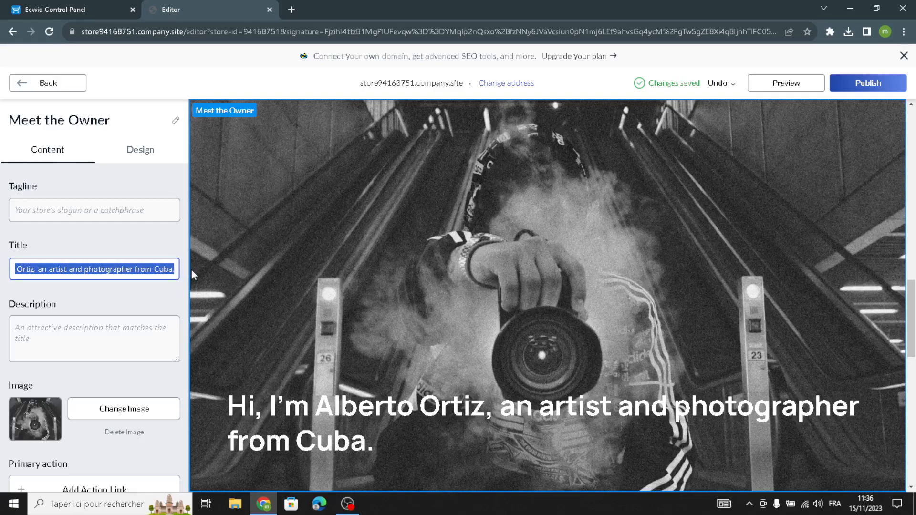
key("BackSpace")
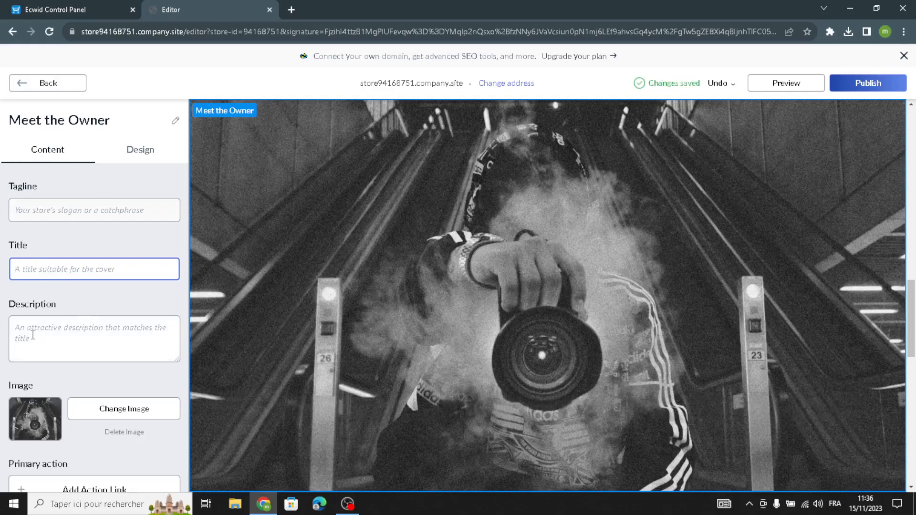
left_click(33, 352)
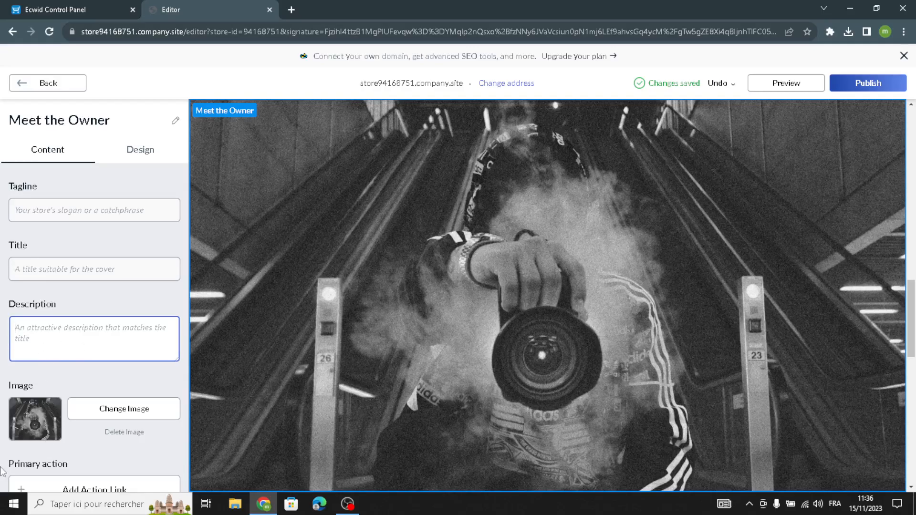
scroll(67, 406, "down", 3)
scroll(64, 402, "up", 3)
scroll(65, 402, "down", 3)
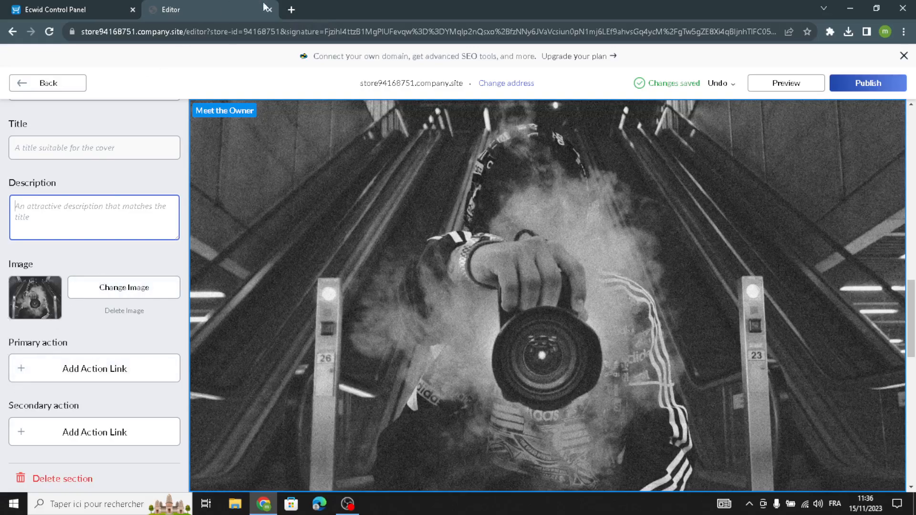
Search Google Images for "graphic design templates" in a new browser tab
left_click(291, 10)
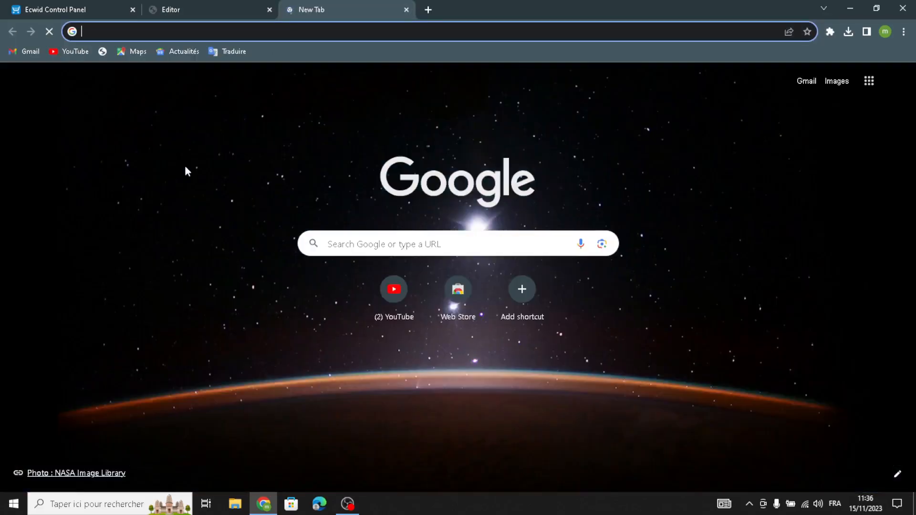
type("grap")
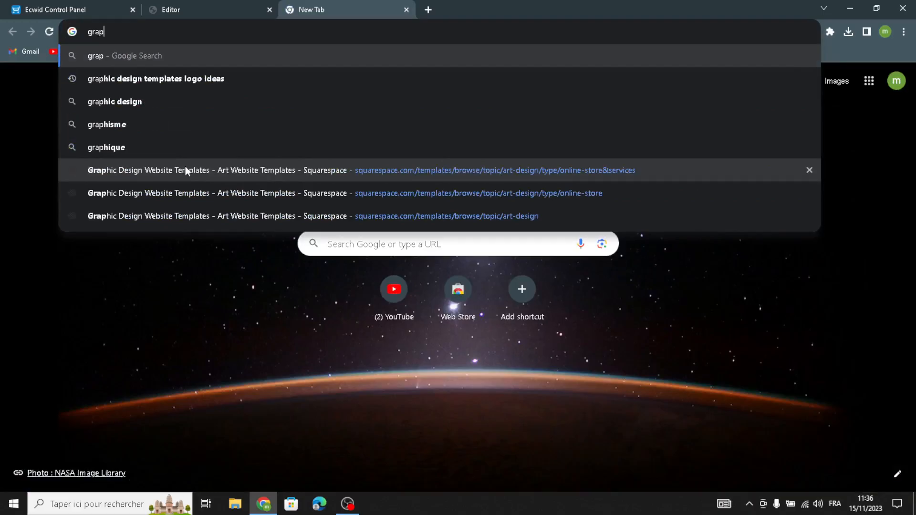
left_click(212, 73)
left_click_drag(264, 75, 222, 73)
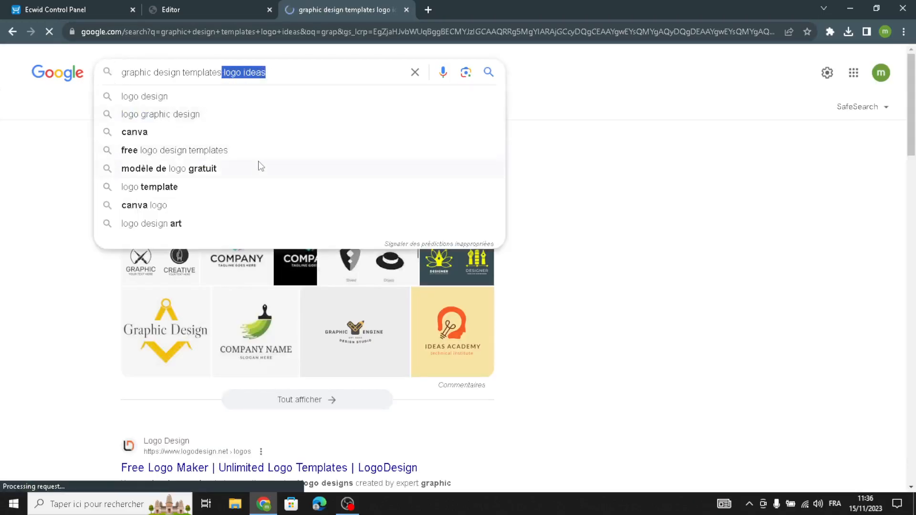
key("BackSpace")
key("Return")
left_click(190, 119)
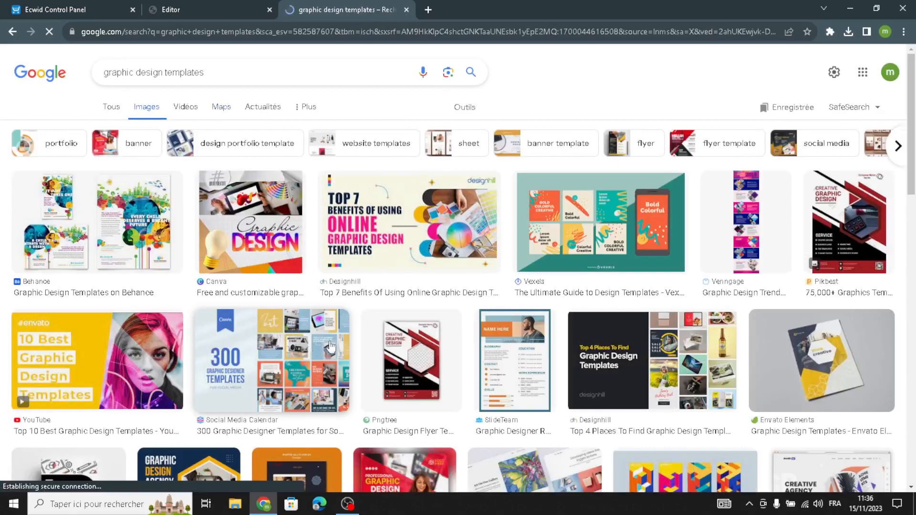
Browse the graphic design template images for a suitable section picture, previewing the Vexels design templates image
scroll(494, 391, "down", 5)
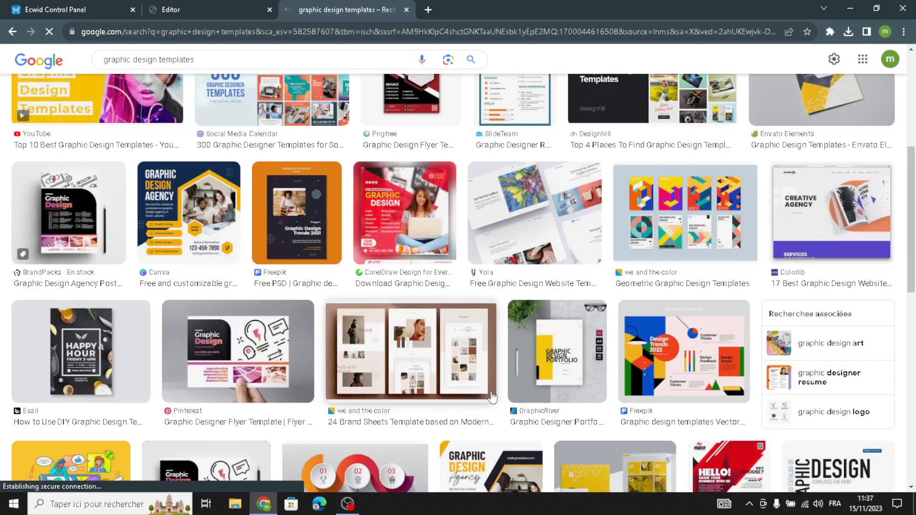
scroll(491, 396, "down", 4)
scroll(406, 396, "up", 3)
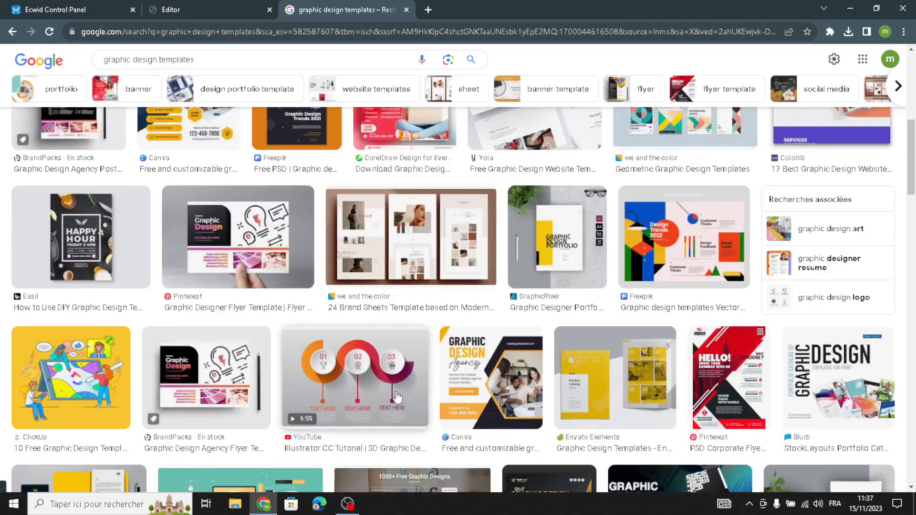
scroll(397, 397, "down", 10)
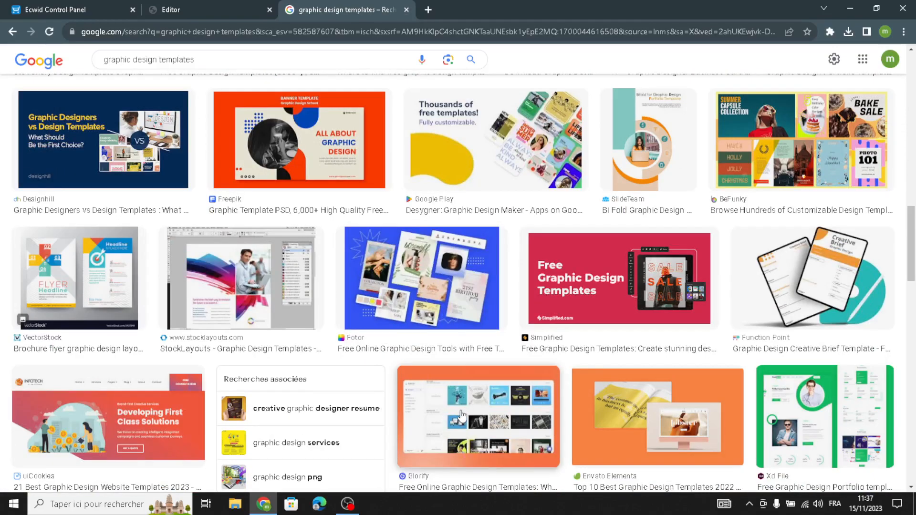
scroll(429, 324, "down", 3)
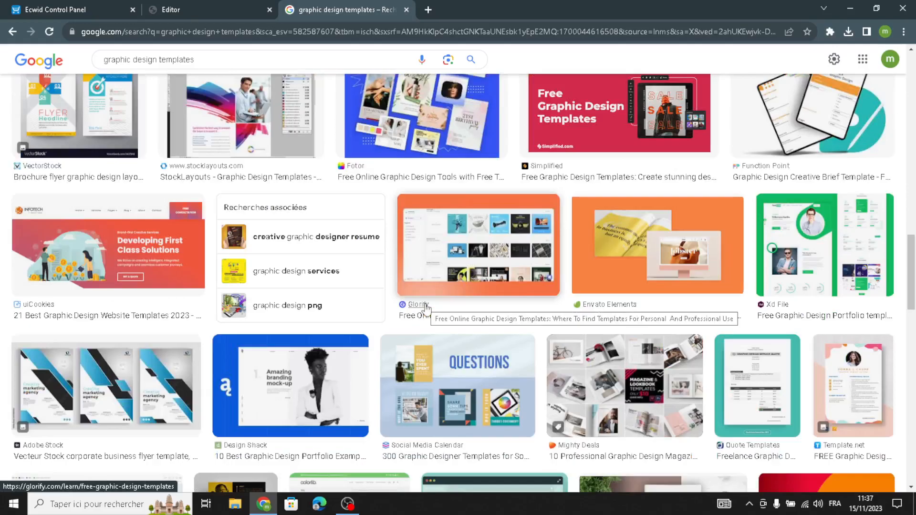
scroll(426, 309, "down", 4)
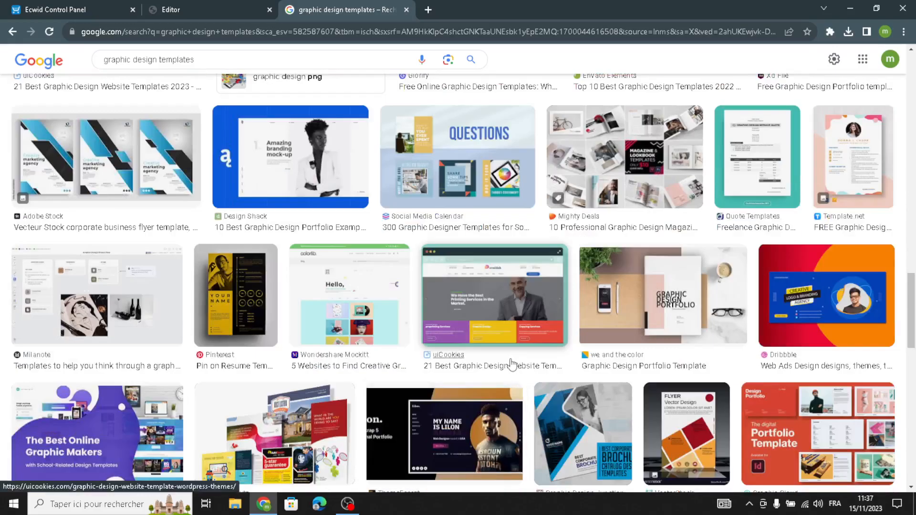
scroll(512, 364, "up", 15)
scroll(517, 333, "up", 10)
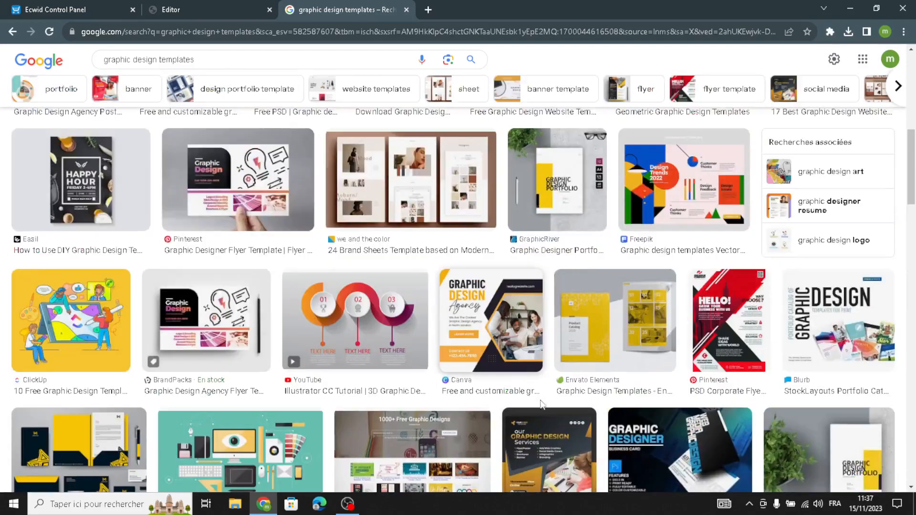
scroll(568, 266, "up", 2)
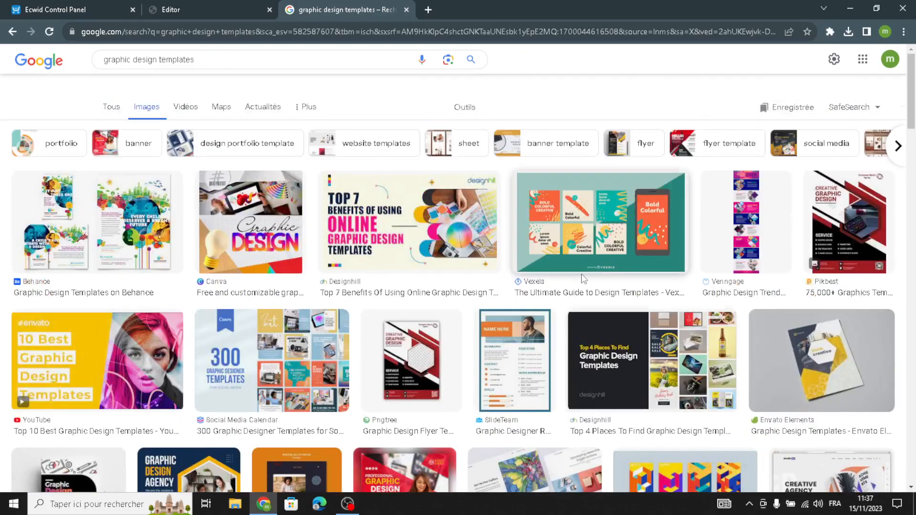
left_click(596, 224)
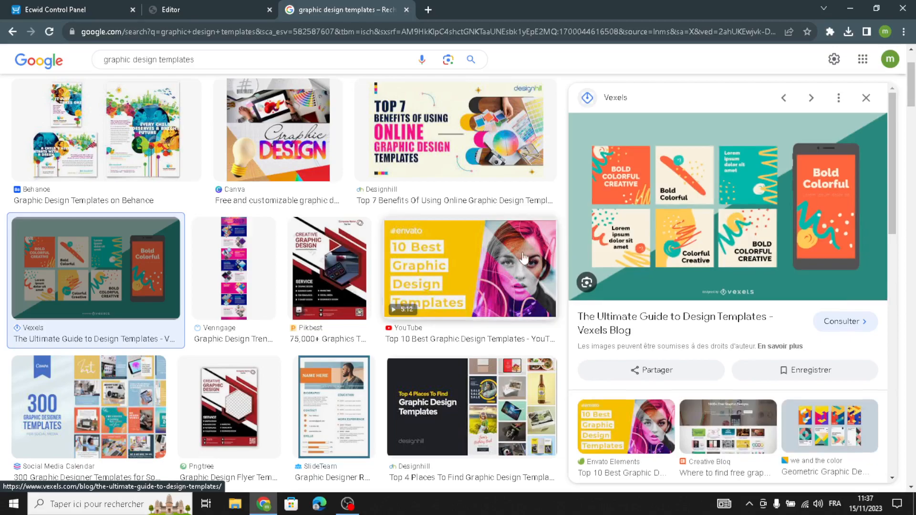
scroll(445, 344, "down", 5)
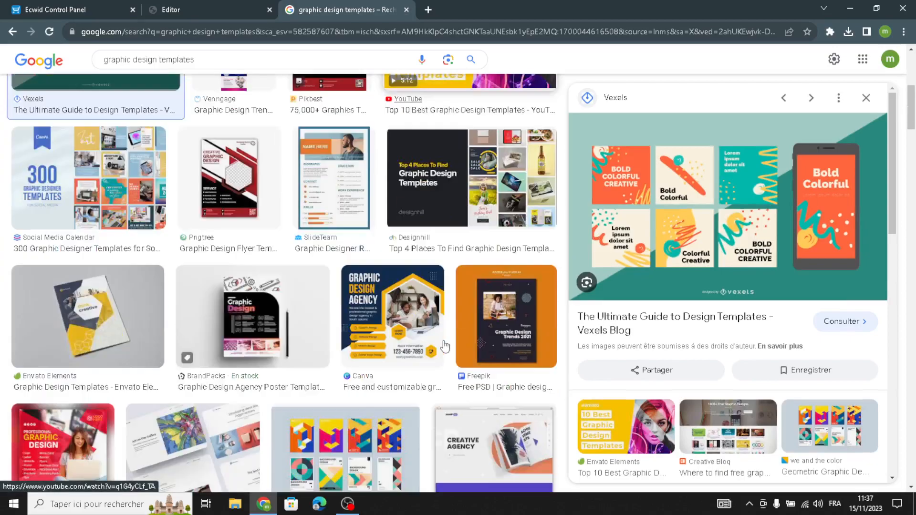
scroll(359, 365, "down", 5)
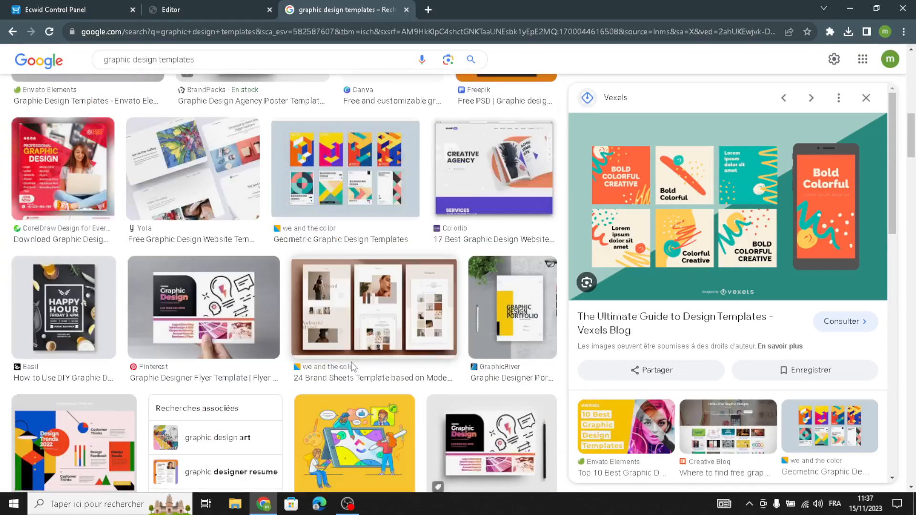
scroll(351, 365, "down", 3)
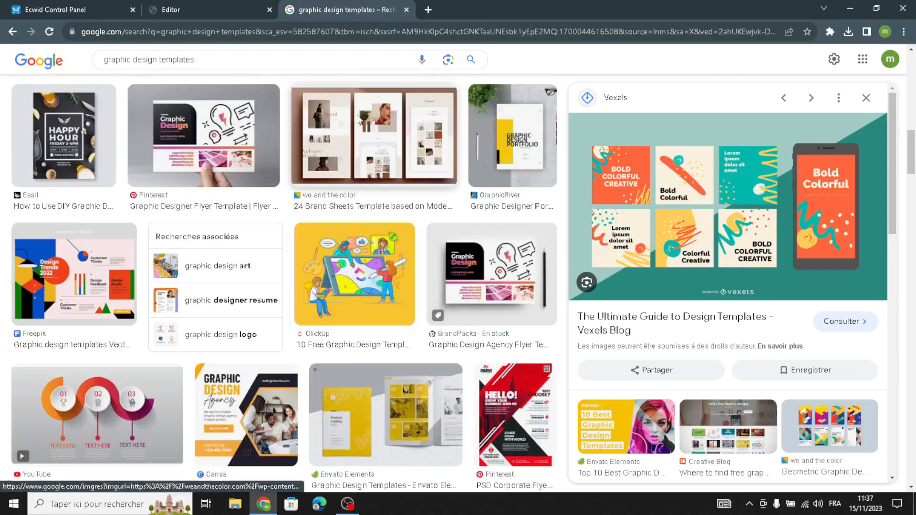
Download the "24 Brand Sheets Template based on Modern and Minimalist Graphic Design" image from the search results
left_click(359, 119)
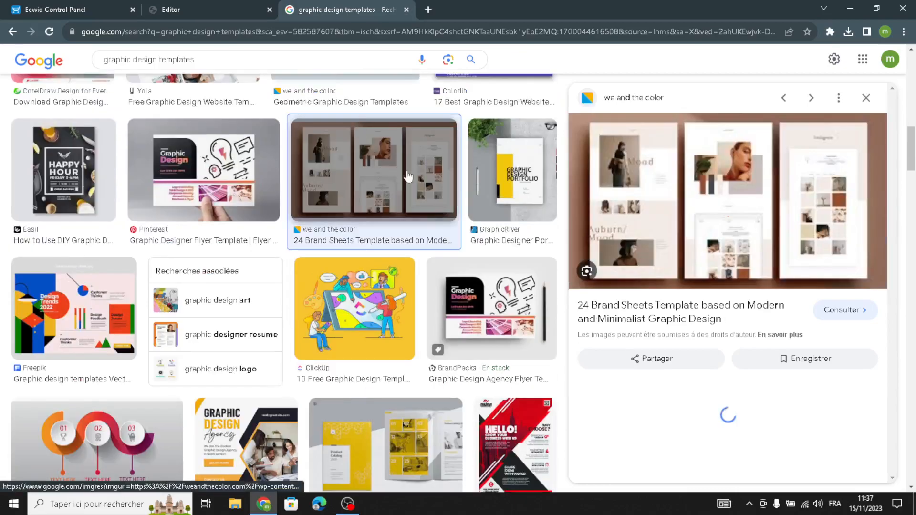
right_click(725, 194)
left_click(744, 300)
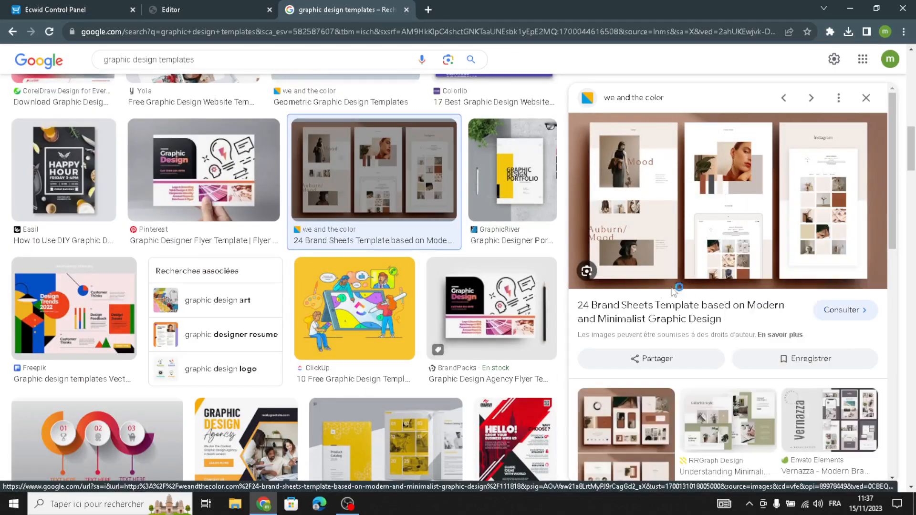
left_click(435, 463)
Return to the store editor and replace the Meet the Owner section's image with the downloaded 24-Adobe-InDesign brand sheet template JPG
left_click(179, 6)
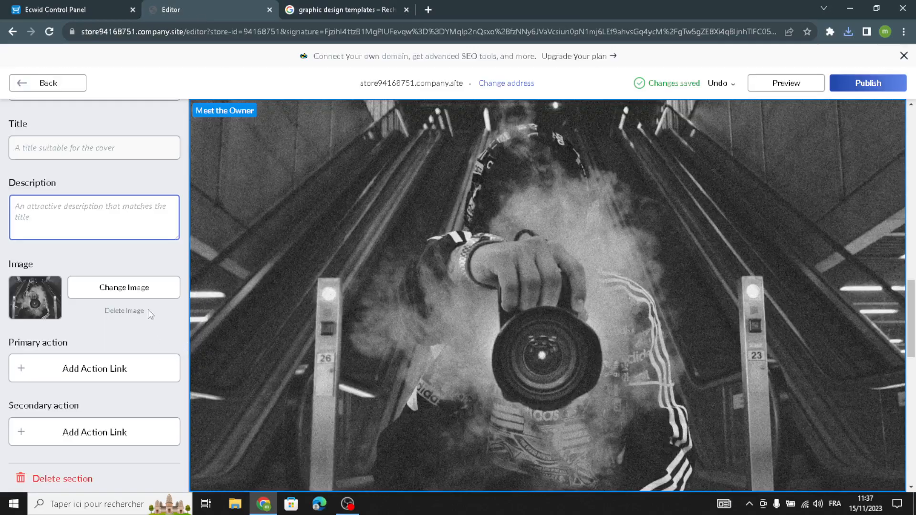
left_click(151, 286)
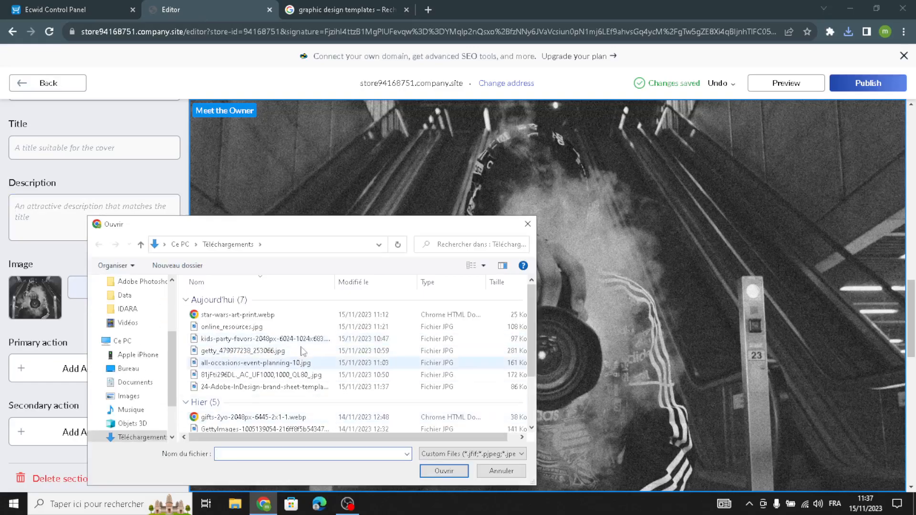
left_click(289, 387)
left_click(439, 475)
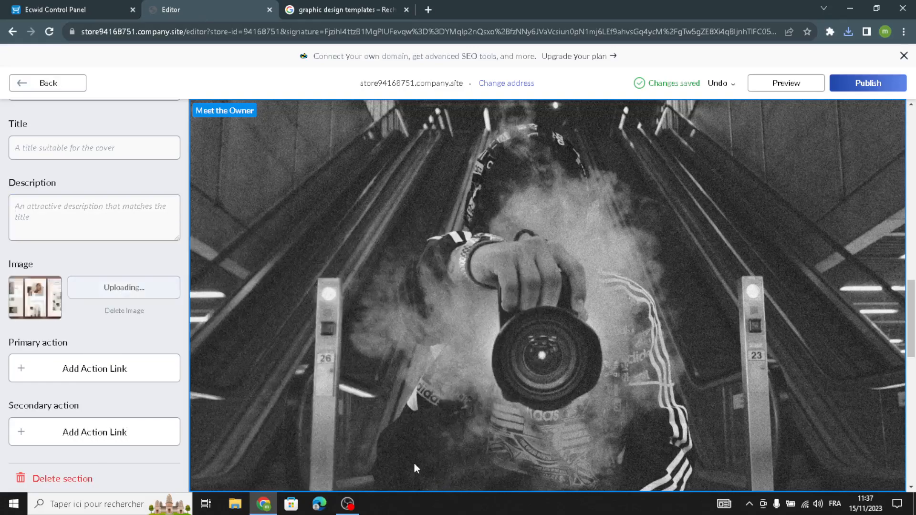
Add a primary action link titled "Contact us" to the Meet the Owner section and return to the section's content
left_click(64, 368)
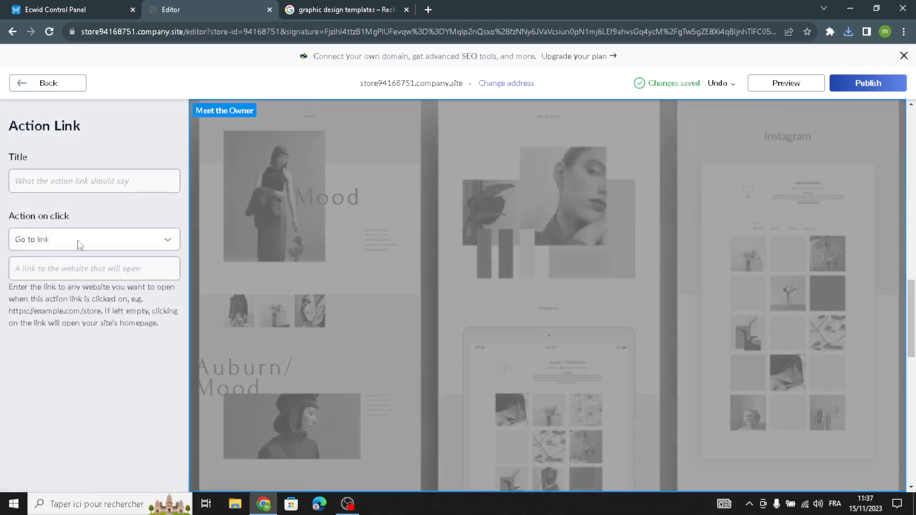
left_click(89, 186)
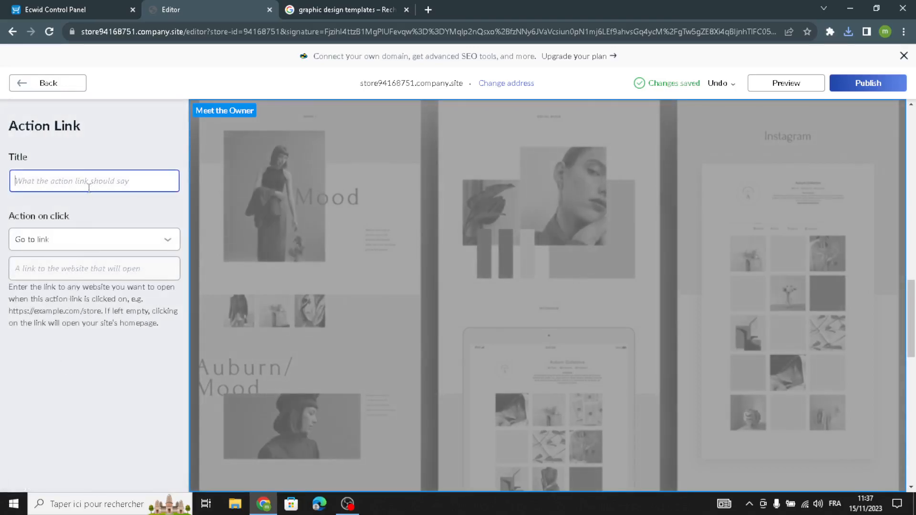
type("Conta")
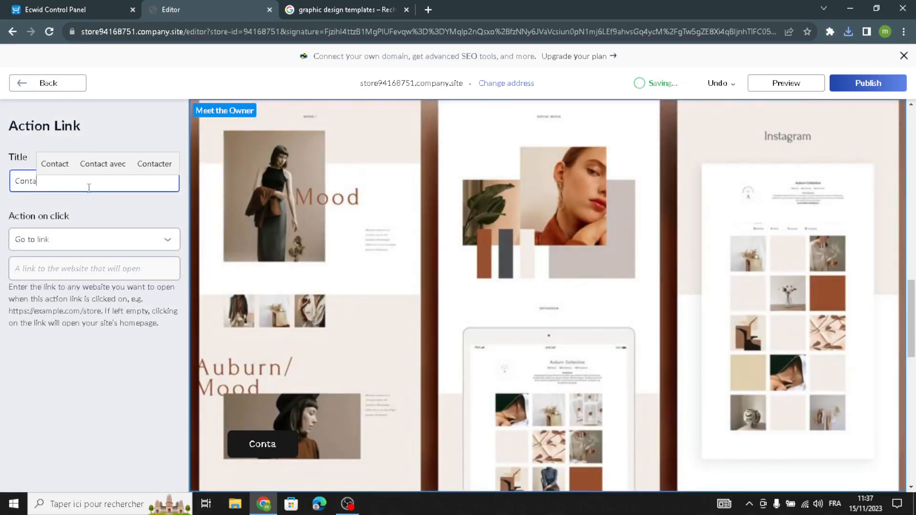
type("ct us")
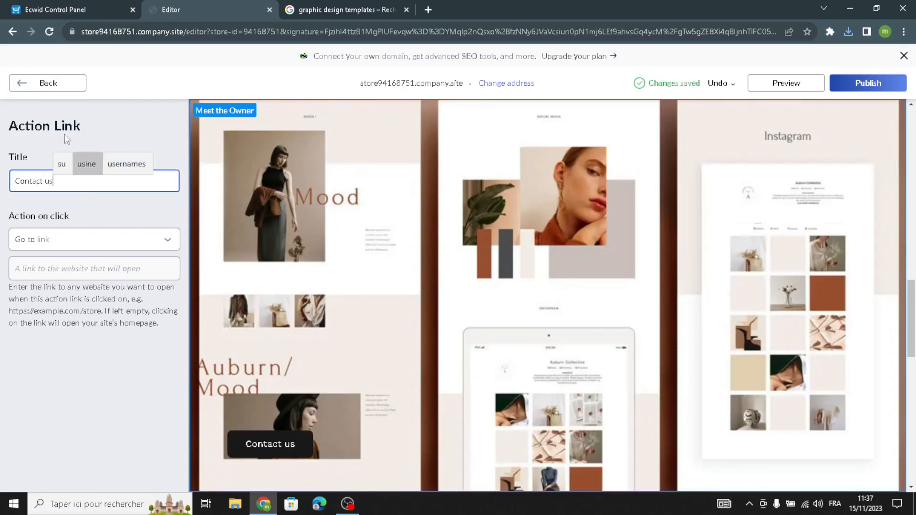
left_click(44, 83)
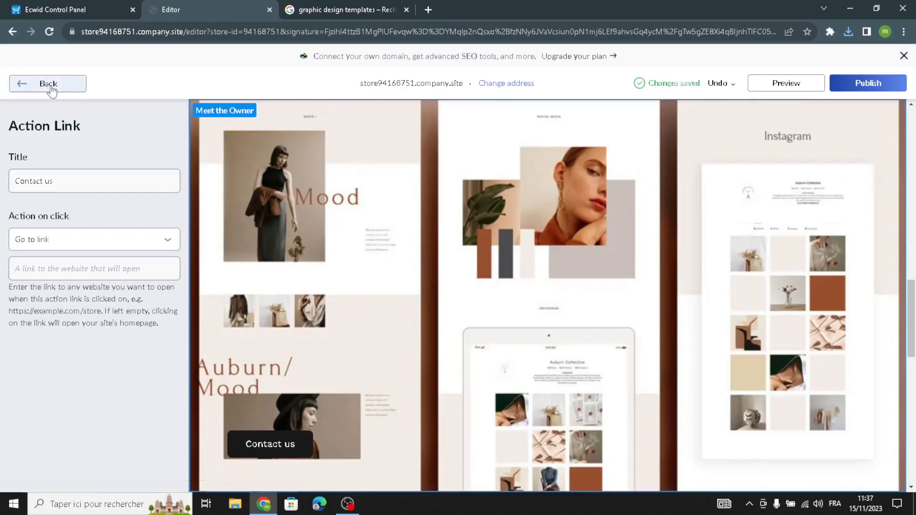
Try several layouts for the Meet the Owner section and keep the one with the image above a centered action link
scroll(100, 452, "down", 1)
scroll(99, 452, "down", 1)
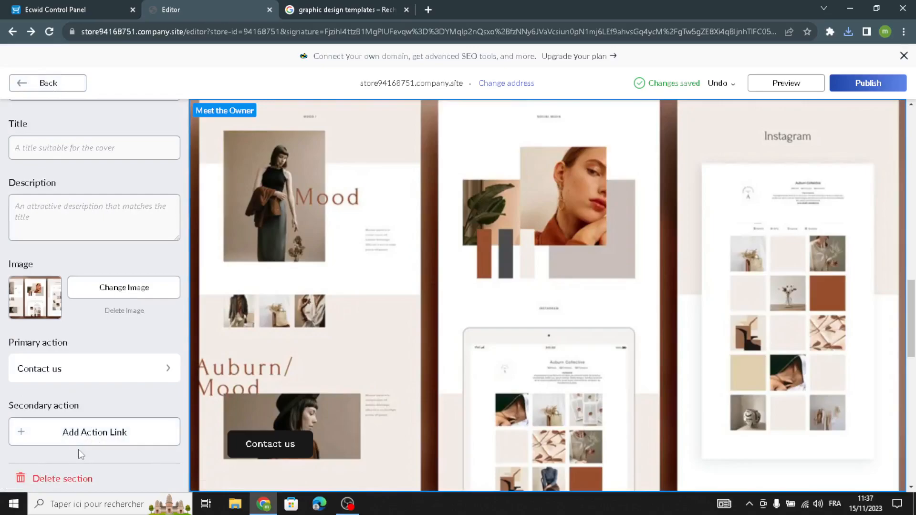
scroll(83, 442, "up", 2)
left_click(128, 151)
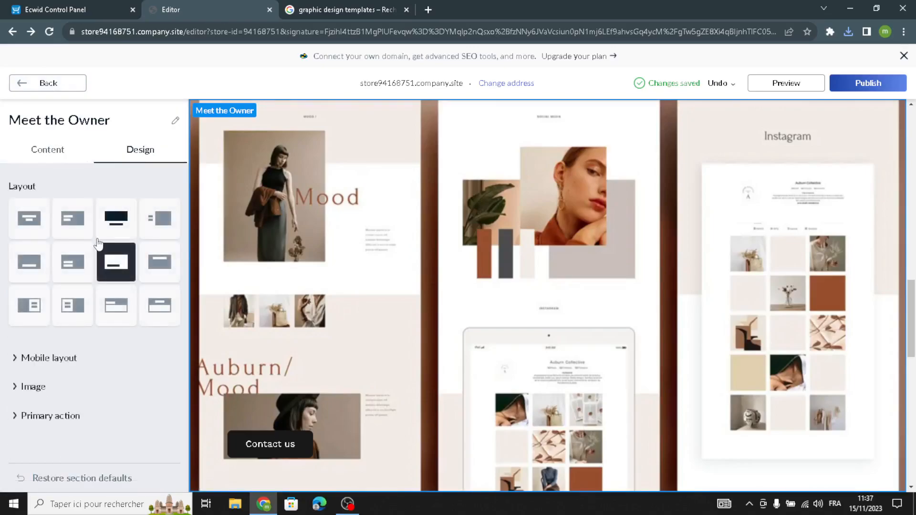
left_click(81, 244)
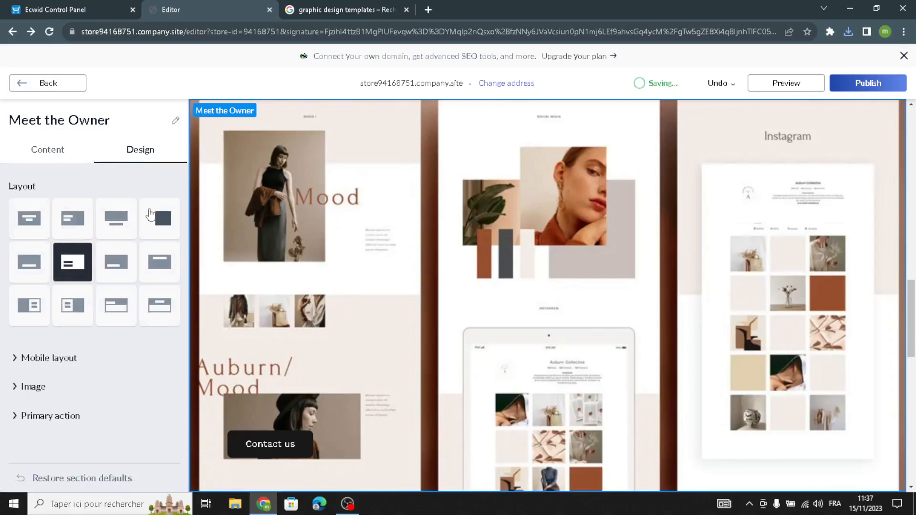
left_click(152, 222)
left_click(158, 262)
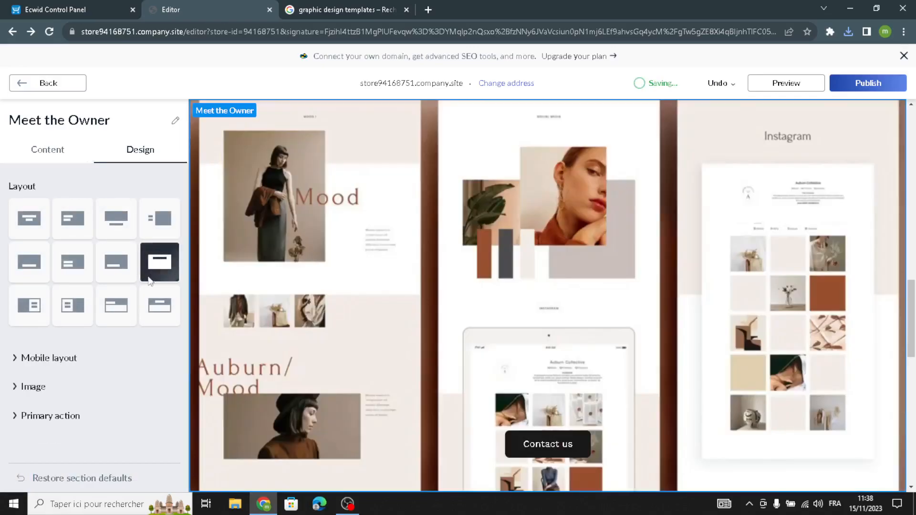
left_click(73, 219)
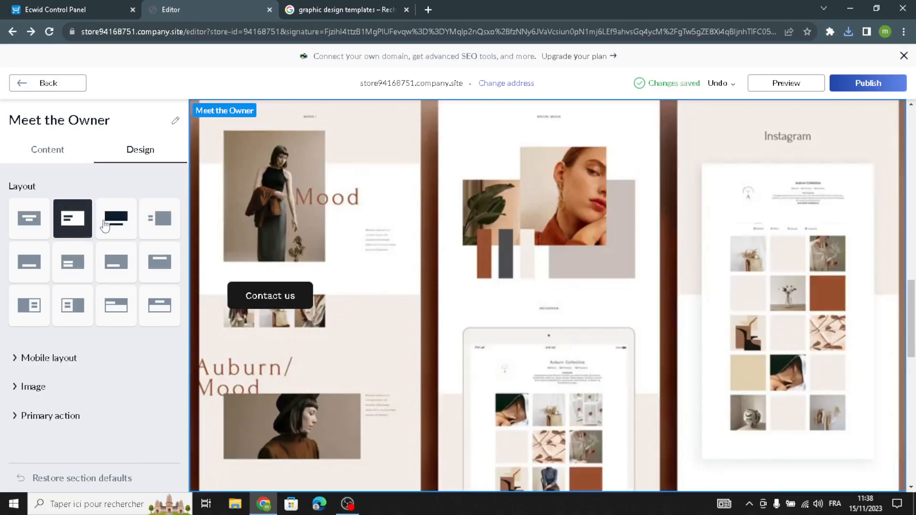
left_click(116, 219)
left_click(46, 151)
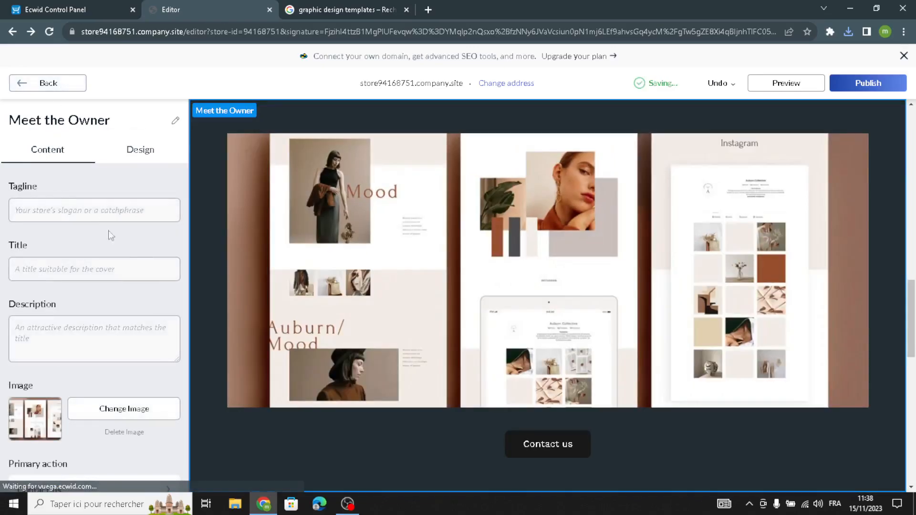
left_click(70, 268)
key("Tab")
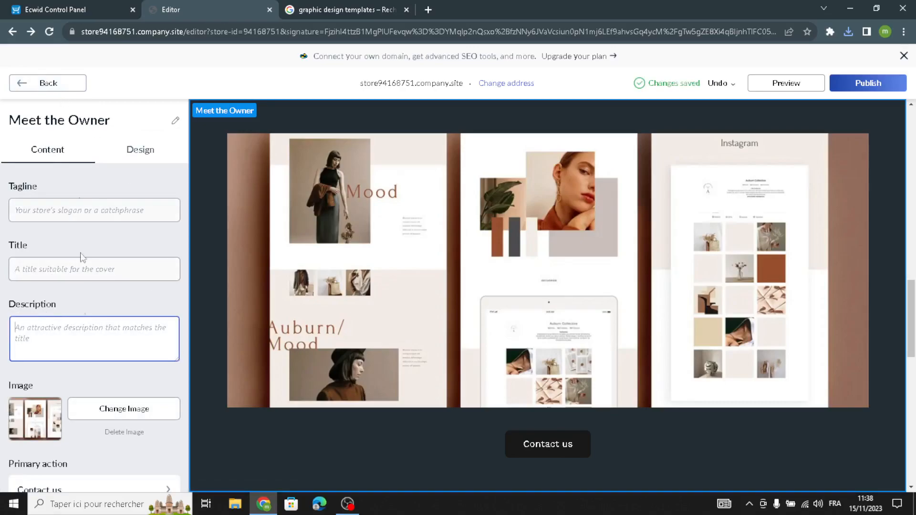
Return to the homepage sections and clear the photography description text from the Short Description section
left_click(47, 84)
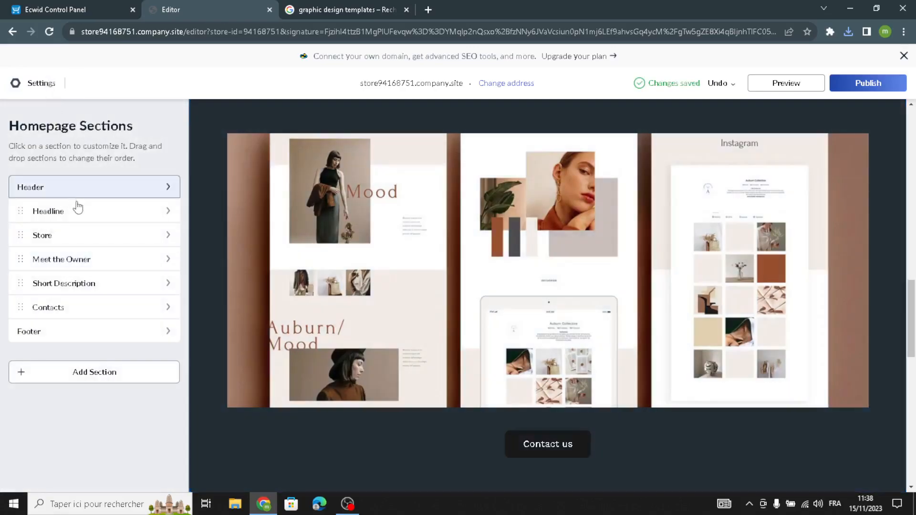
left_click(83, 282)
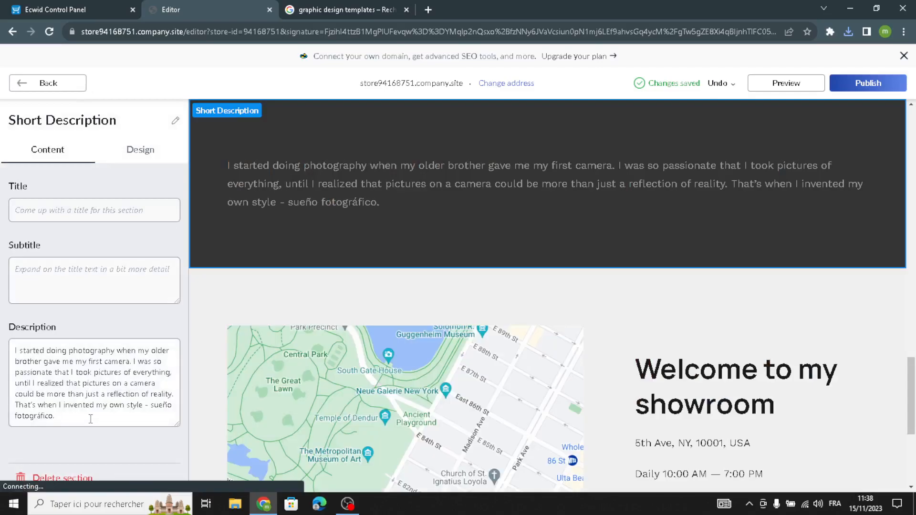
left_click(45, 206)
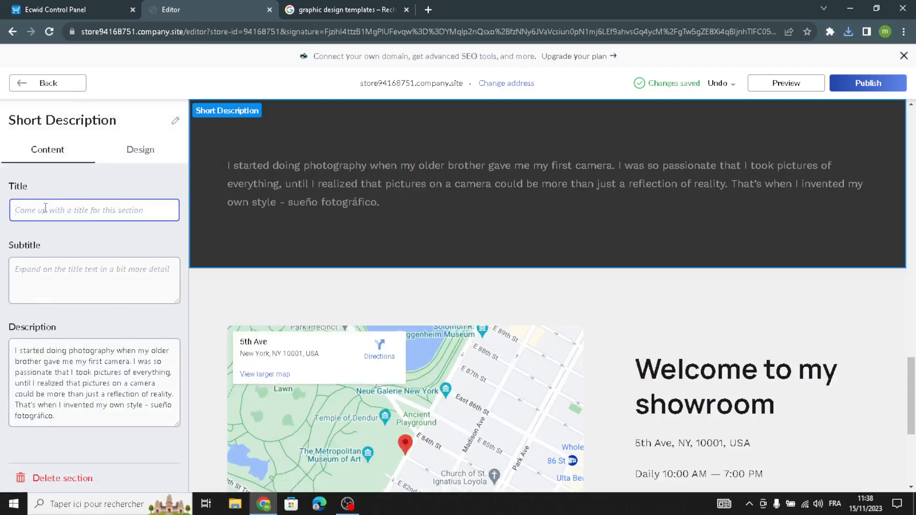
left_click(79, 295)
left_click_drag(53, 416, 9, 330)
left_click_drag(69, 419, 2, 237)
key("BackSpace")
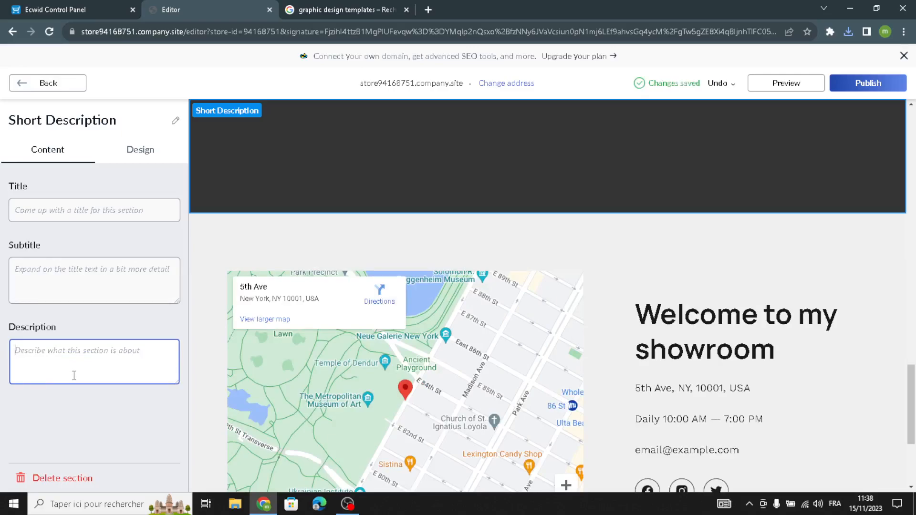
left_click(84, 396)
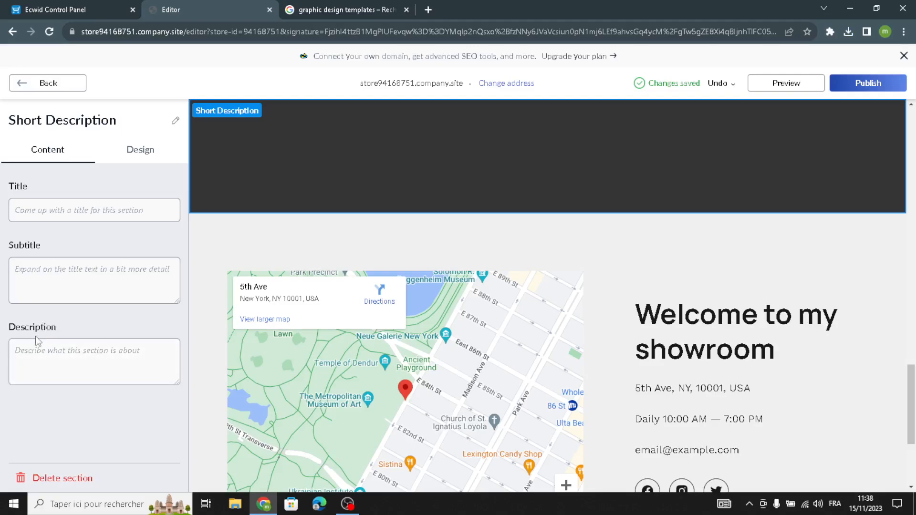
Try the Short Description section's layouts, keep the fourth one with offset stacked blocks, and return to the homepage sections
left_click(138, 162)
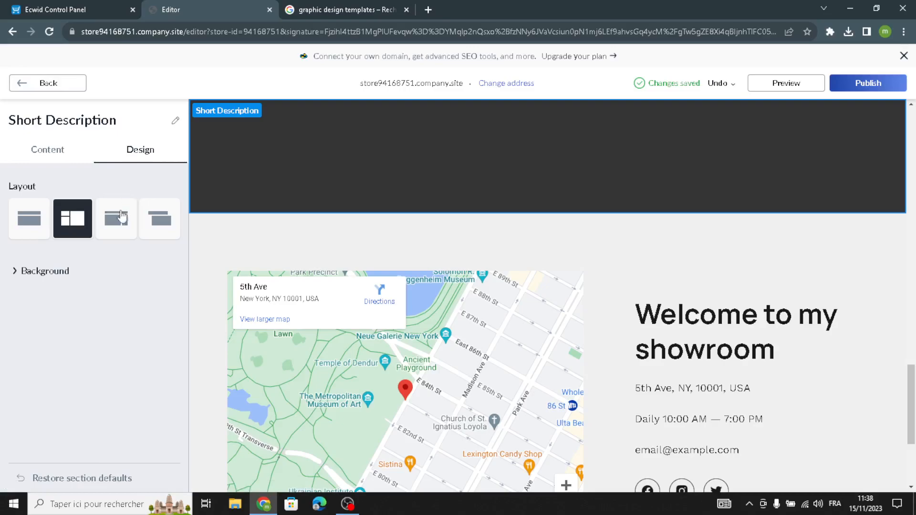
left_click(122, 222)
left_click(160, 218)
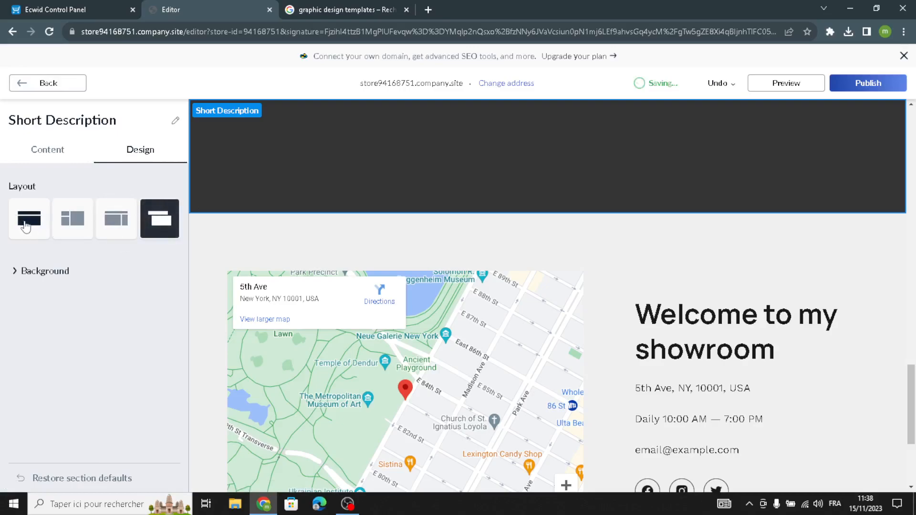
left_click(29, 218)
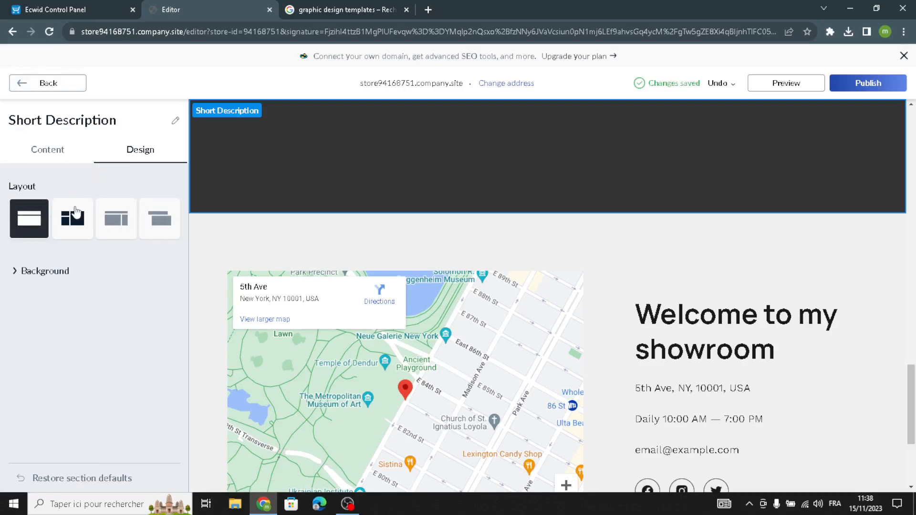
left_click(72, 218)
left_click(116, 218)
scroll(288, 281, "up", 5)
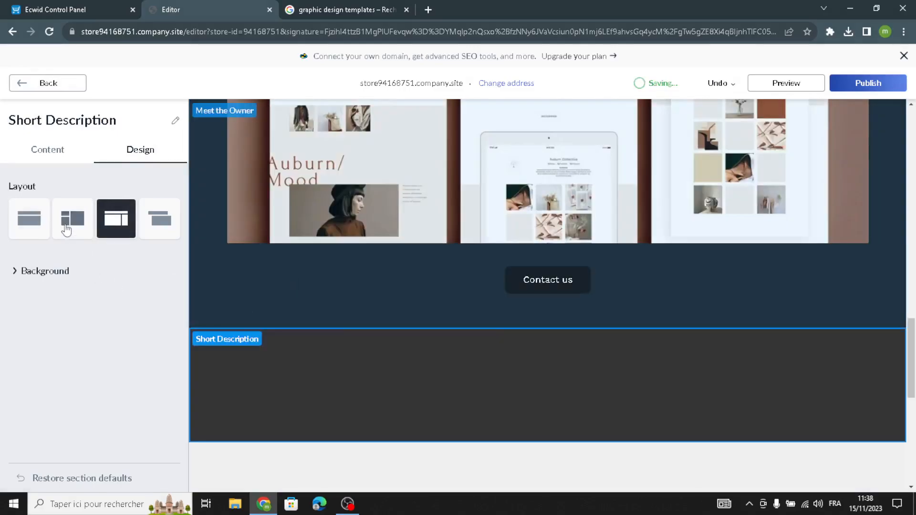
left_click(162, 223)
left_click(29, 83)
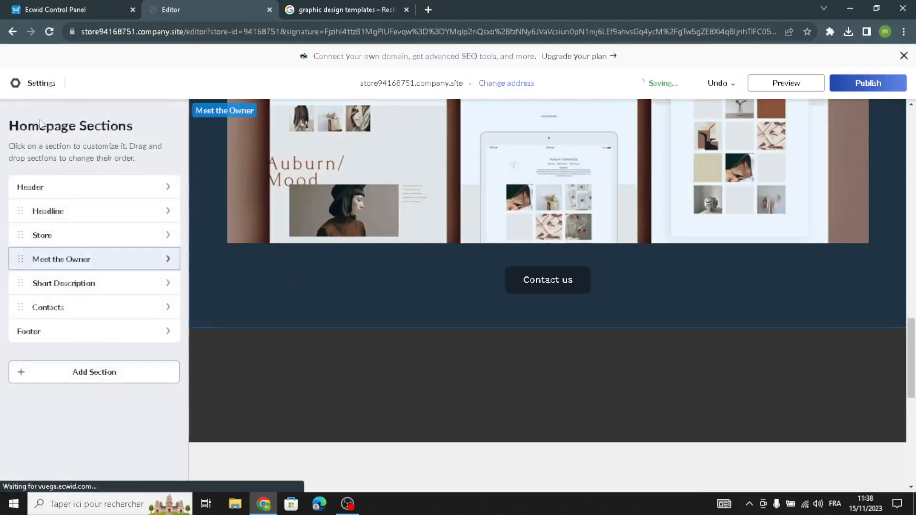
Examine the Contacts section's content options, including the address with its Google Maps settings, hours, contact information, social profiles and action link
left_click(66, 307)
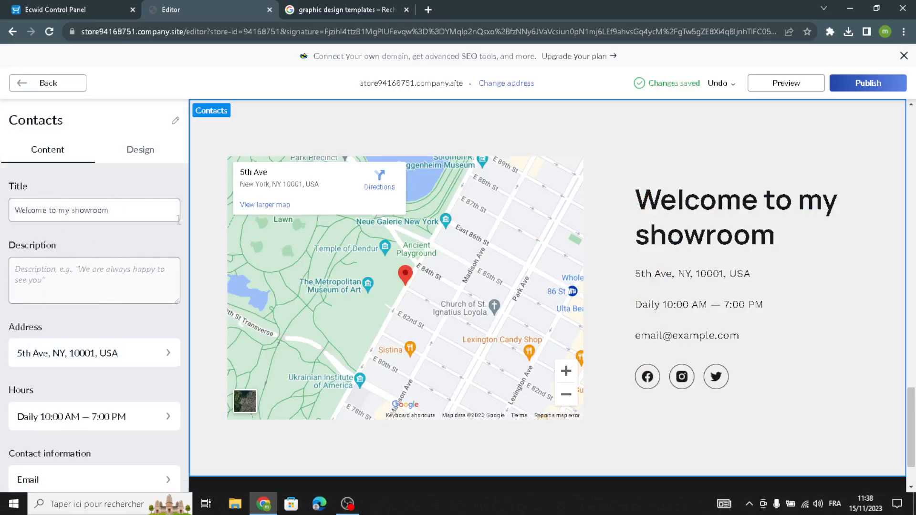
scroll(113, 338, "down", 2)
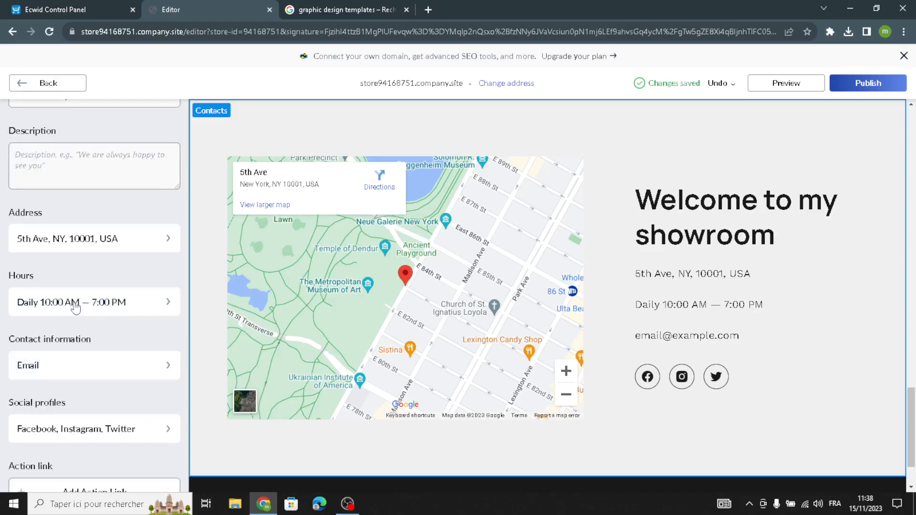
left_click(42, 240)
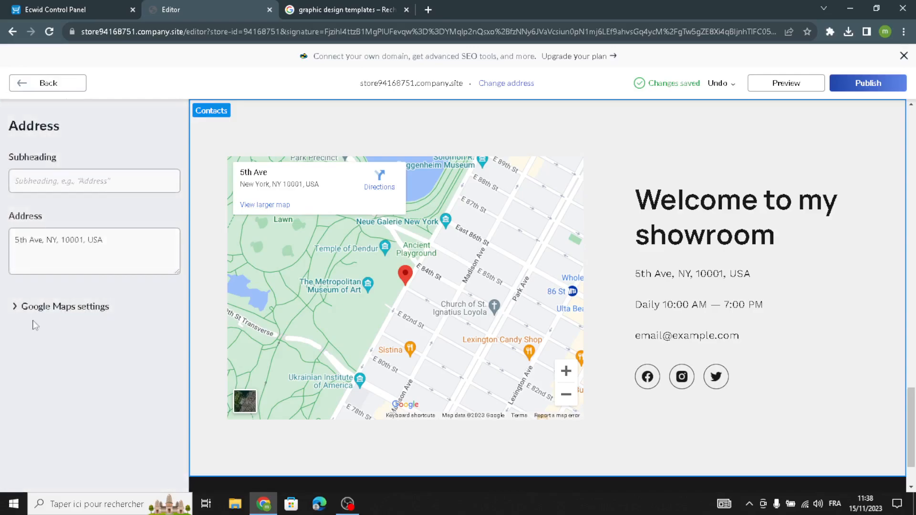
left_click(65, 306)
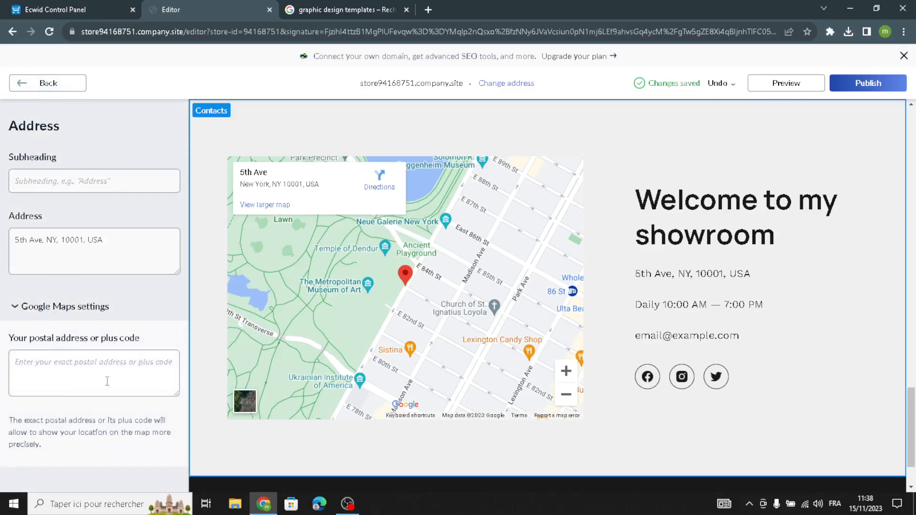
left_click(56, 83)
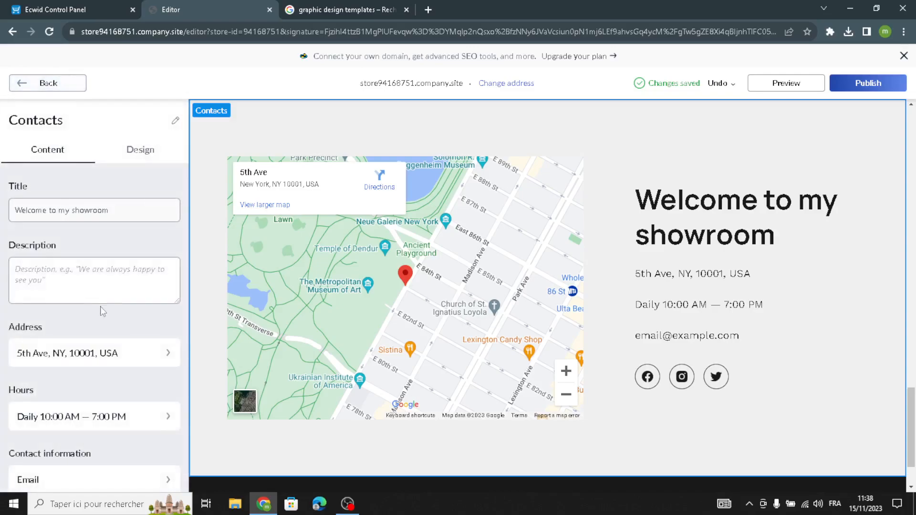
left_click(38, 417)
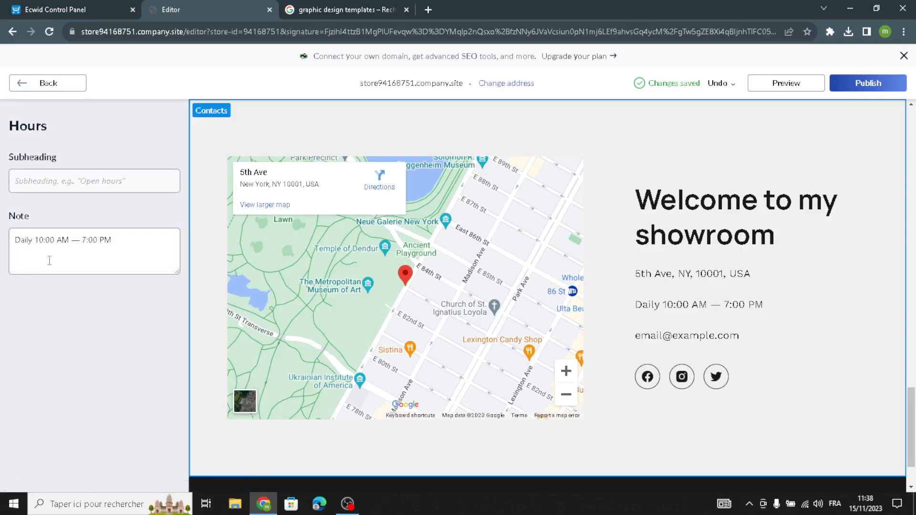
left_click(22, 82)
scroll(81, 401, "down", 3)
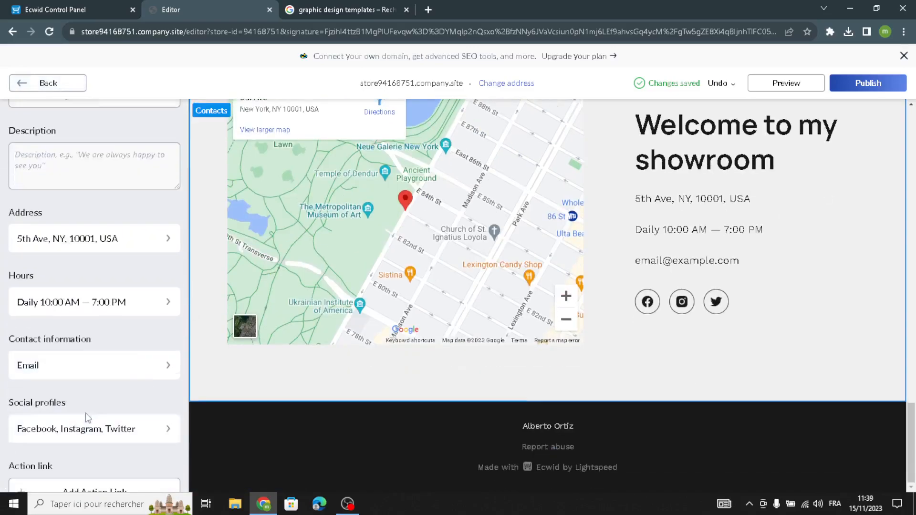
scroll(62, 403, "down", 2)
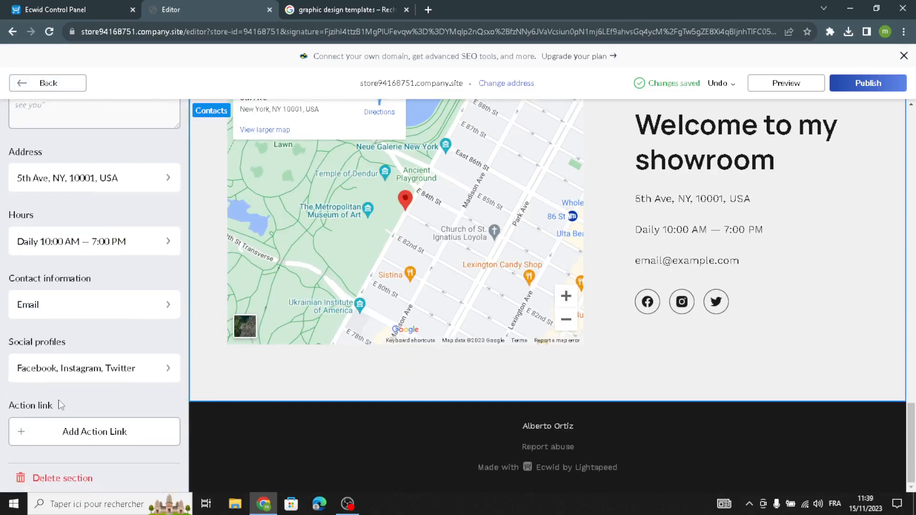
scroll(47, 384, "up", 5)
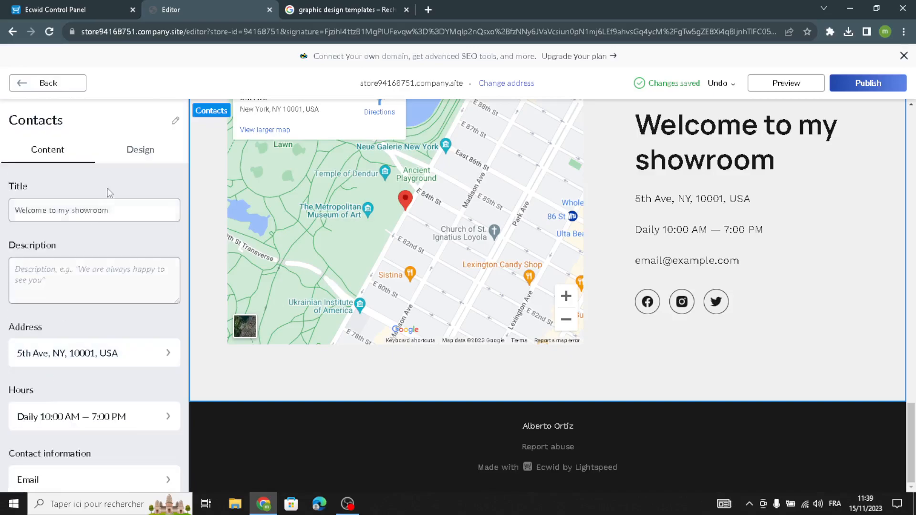
Set the Contacts section to the layout with an image and details card over a full-width map, and check the map
left_click(139, 151)
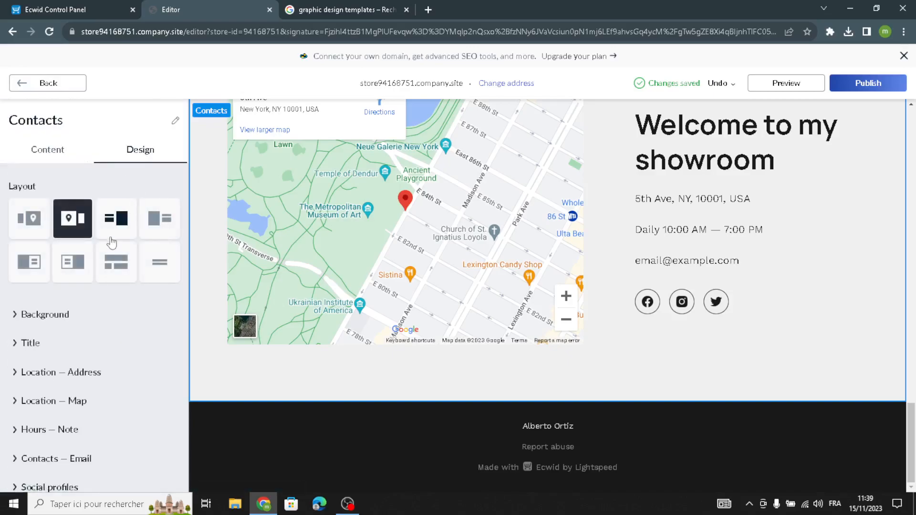
left_click(79, 272)
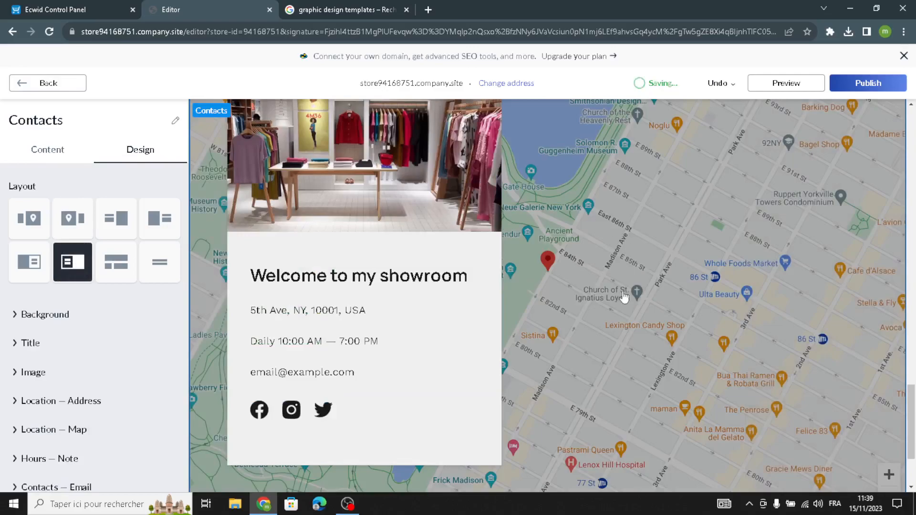
scroll(609, 341, "up", 1)
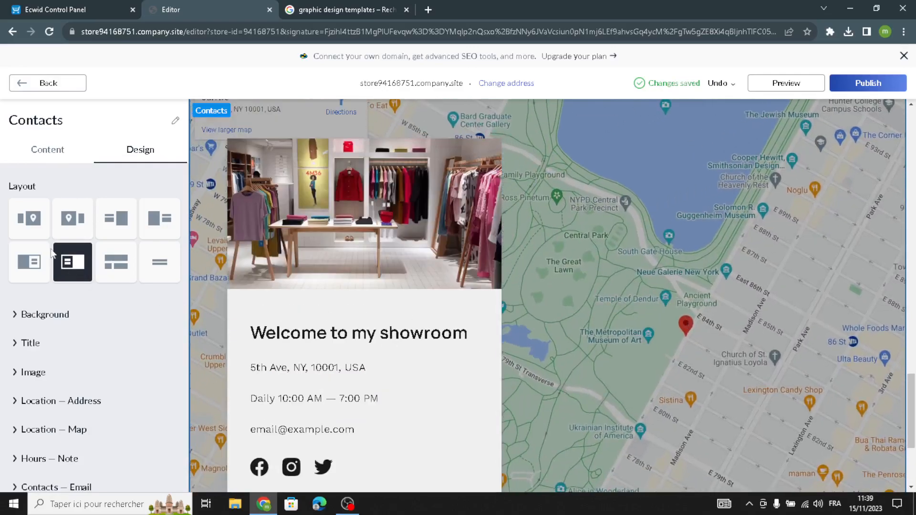
scroll(606, 360, "down", 1)
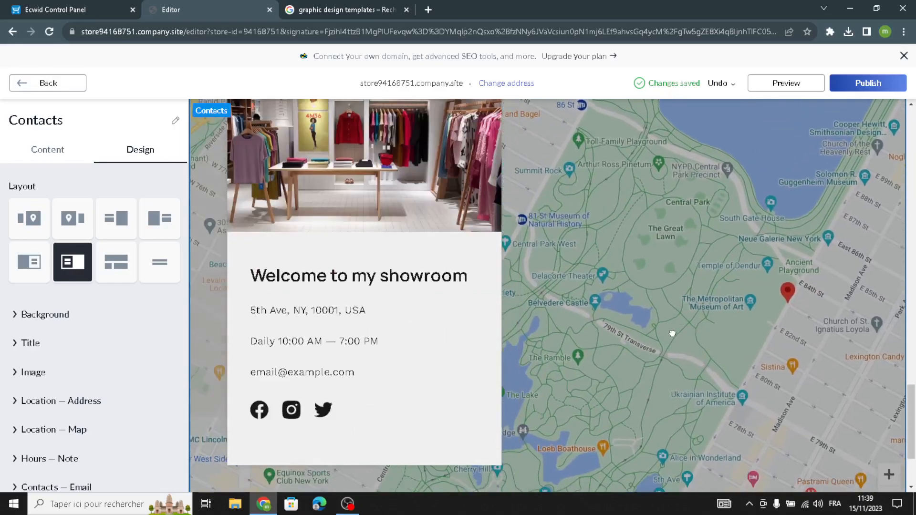
left_click_drag(546, 303, 525, 312)
left_click_drag(642, 281, 760, 305)
left_click_drag(671, 271, 730, 322)
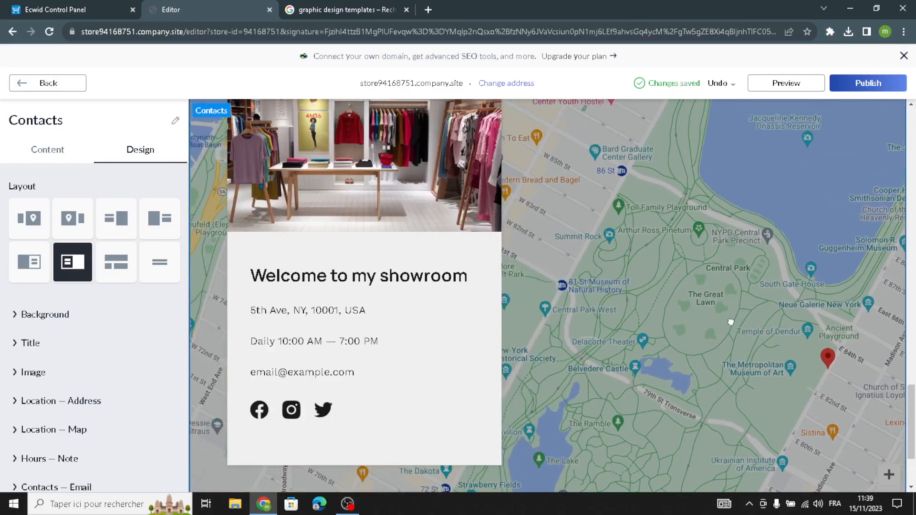
scroll(709, 332, "up", 1)
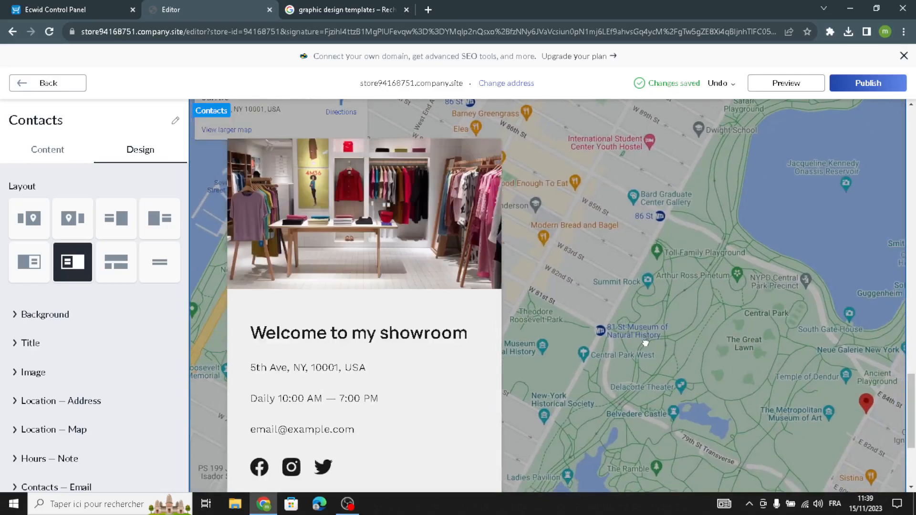
Examine the Contacts section's design options for title, image, address, map and hours, and return to the homepage sections
scroll(34, 338, "down", 2)
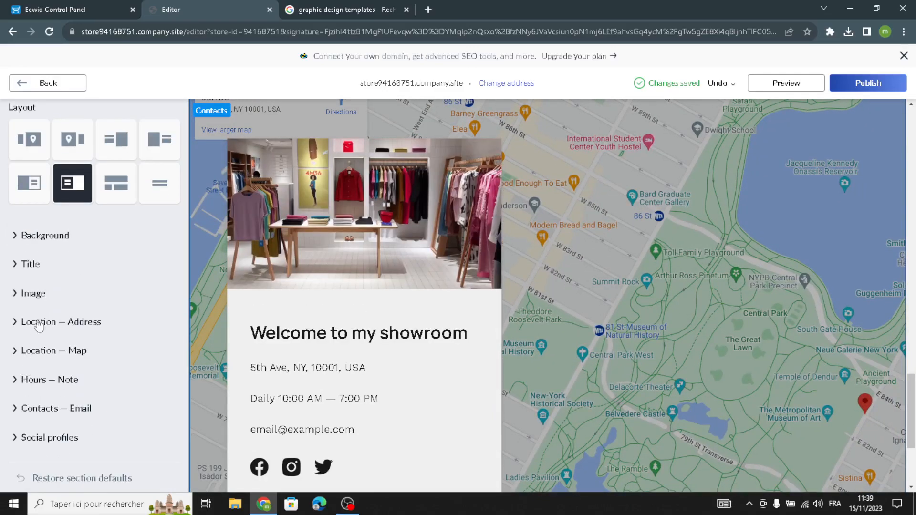
left_click(52, 241)
scroll(23, 296, "down", 3)
left_click(28, 288)
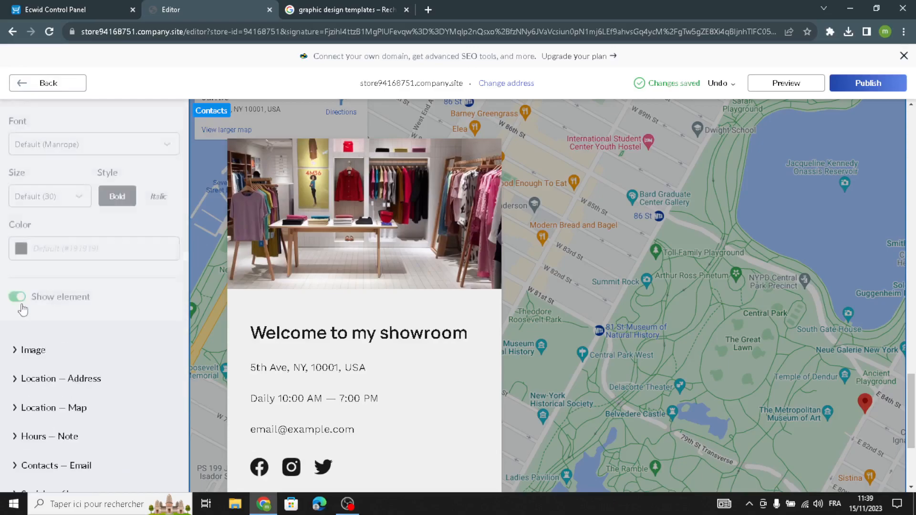
scroll(24, 310, "down", 1)
left_click(18, 295)
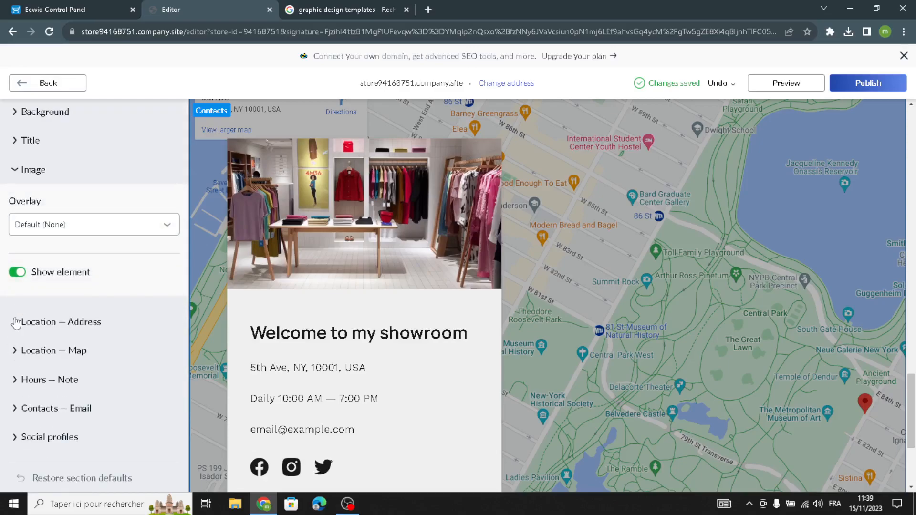
left_click(16, 323)
scroll(16, 365, "down", 2)
left_click(23, 355)
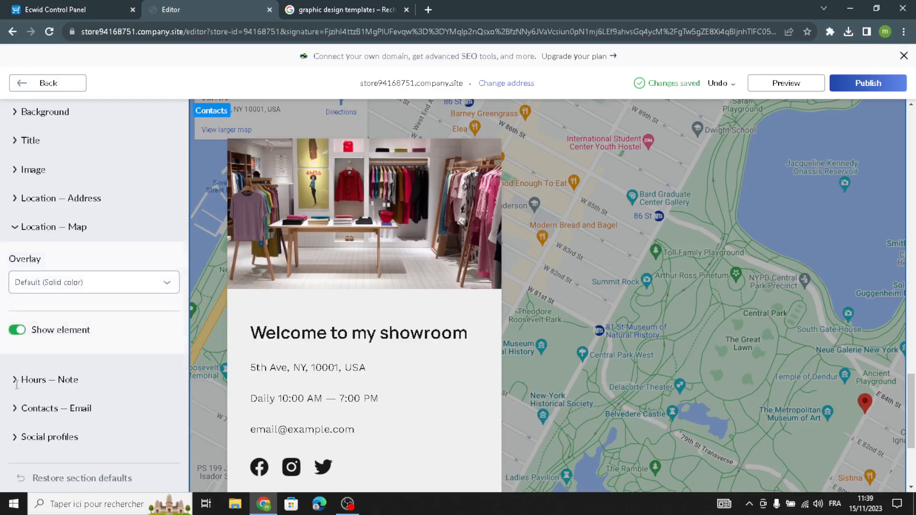
left_click(23, 380)
scroll(26, 334, "up", 5)
left_click(33, 85)
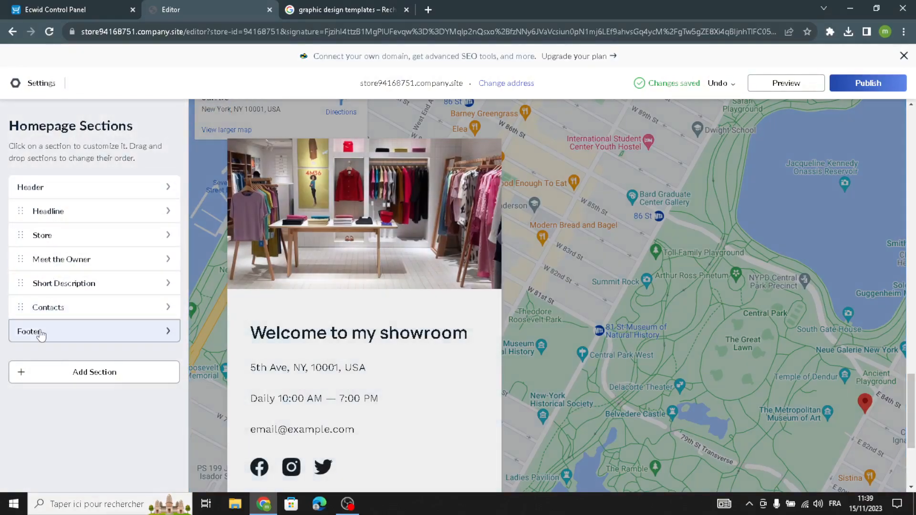
Replace the footer's copyright text with DesignSnap and return to the homepage sections
left_click(41, 333)
left_click_drag(72, 222, 2, 198)
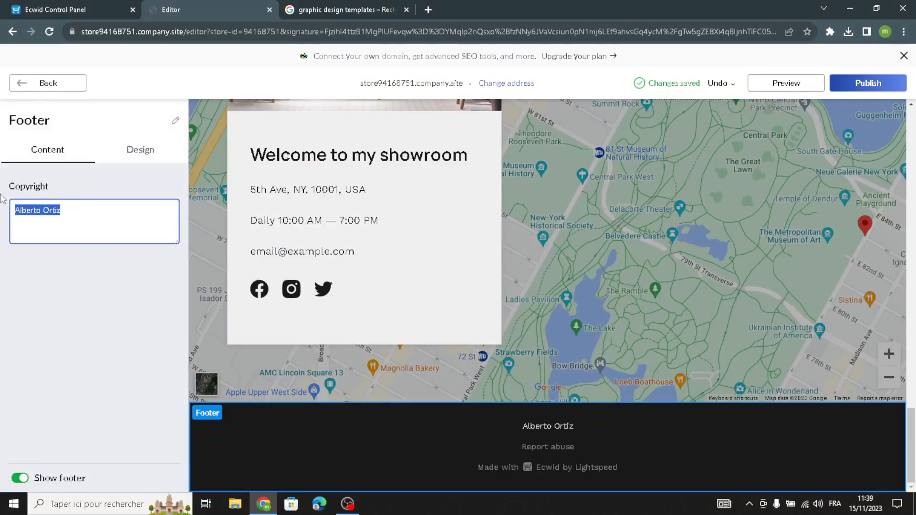
type("DesignSnap")
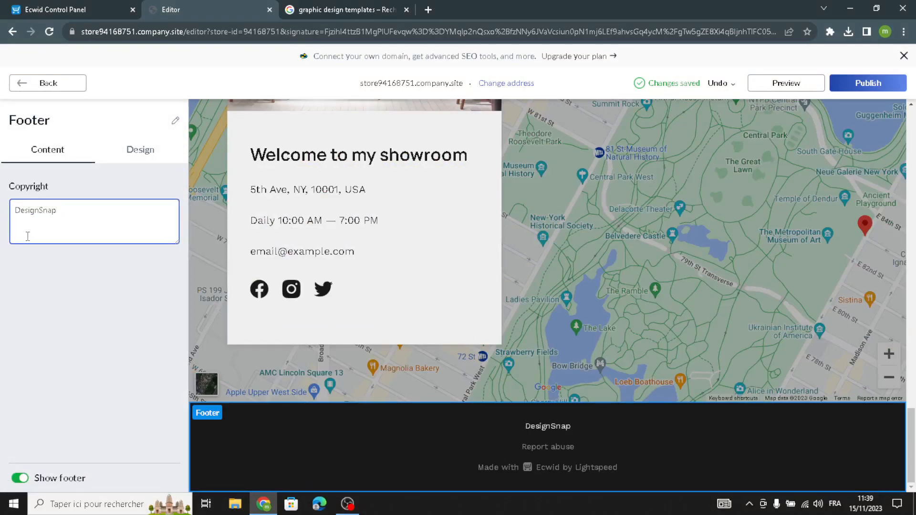
left_click(54, 82)
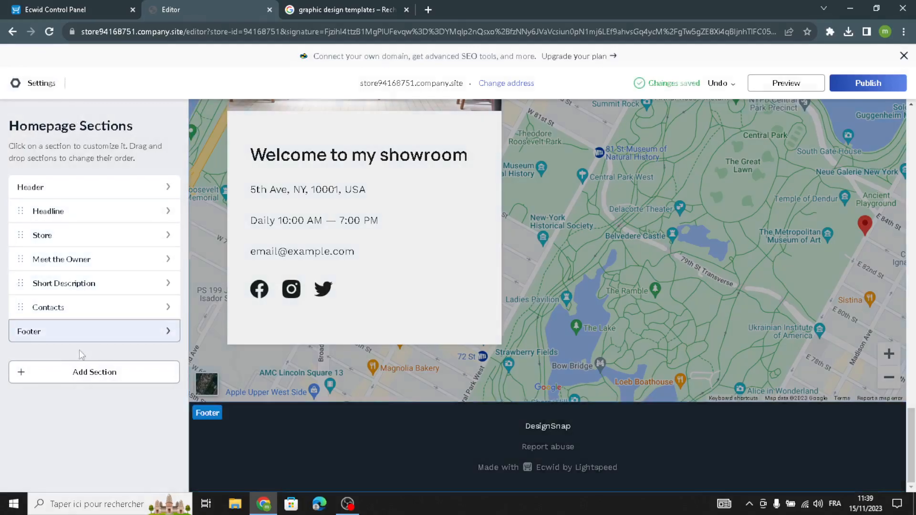
Browse the section templates available to add, from Intro & Cover through Location, and return without adding one
left_click(81, 371)
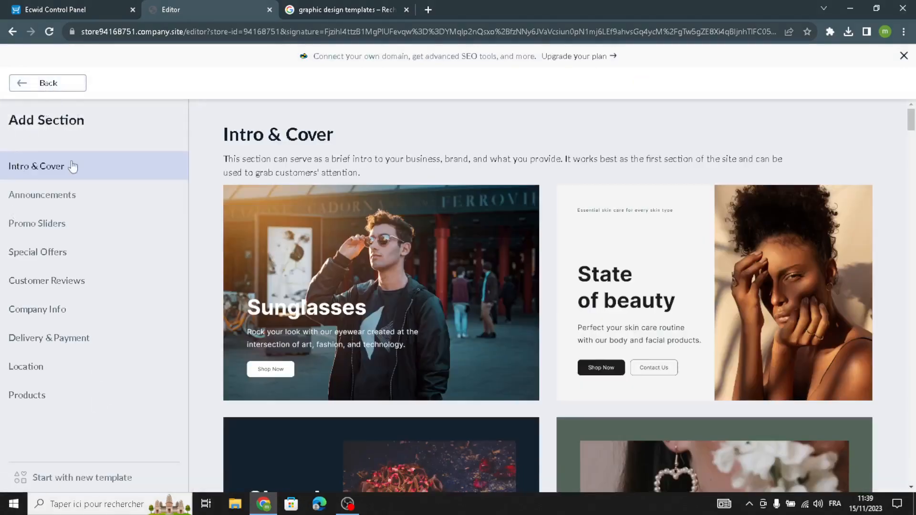
left_click(50, 195)
left_click(41, 222)
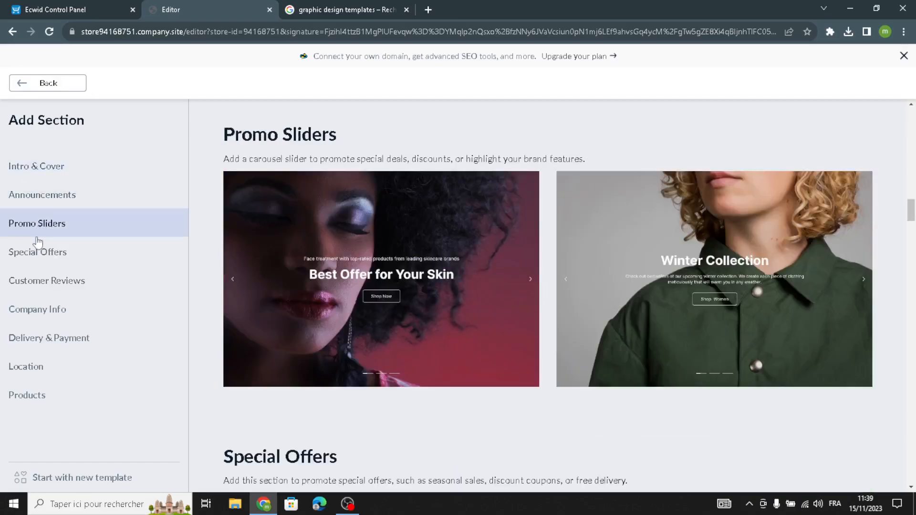
left_click(34, 251)
left_click(17, 281)
left_click(29, 309)
left_click(28, 338)
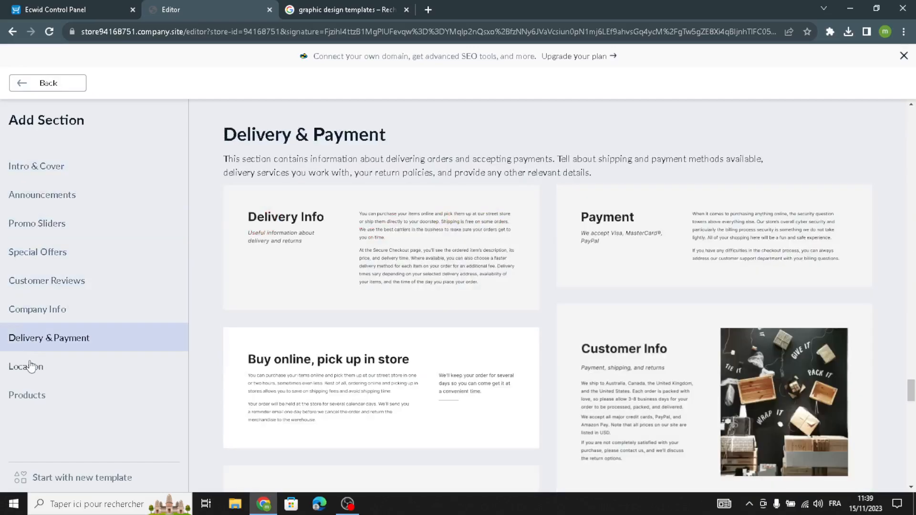
left_click(27, 366)
left_click(47, 89)
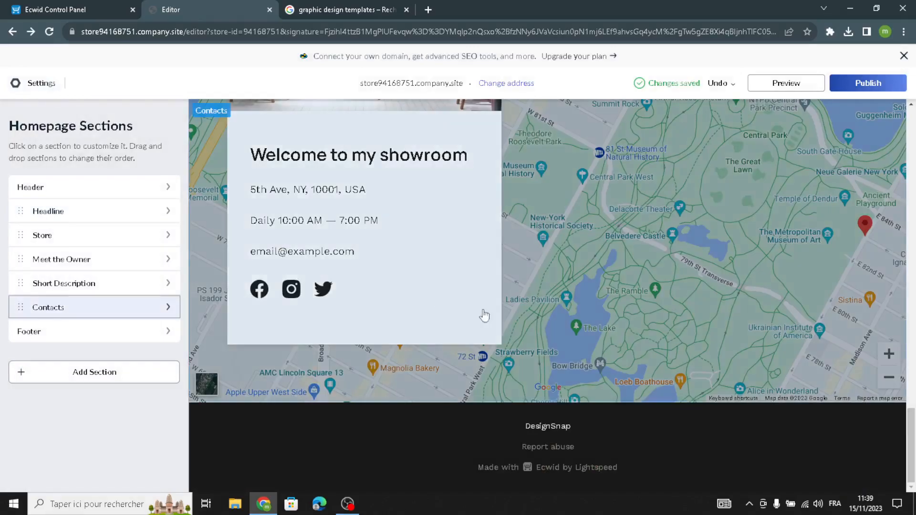
Preview the site in desktop view and review the whole homepage from the header down to the contacts map
scroll(588, 387, "up", 3)
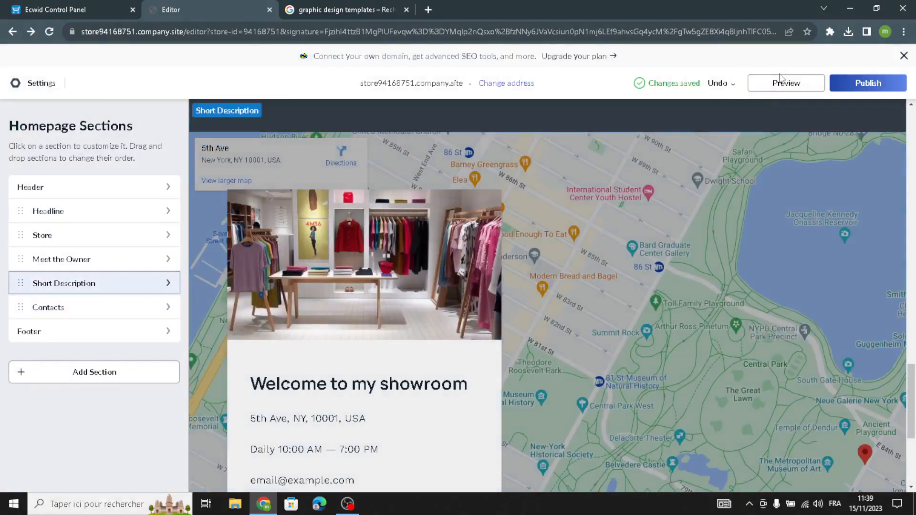
left_click(778, 83)
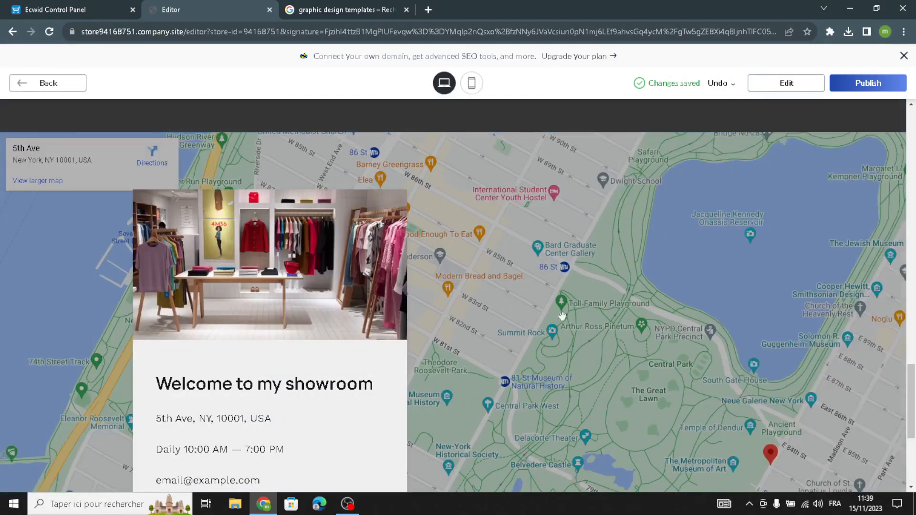
scroll(458, 243, "up", 15)
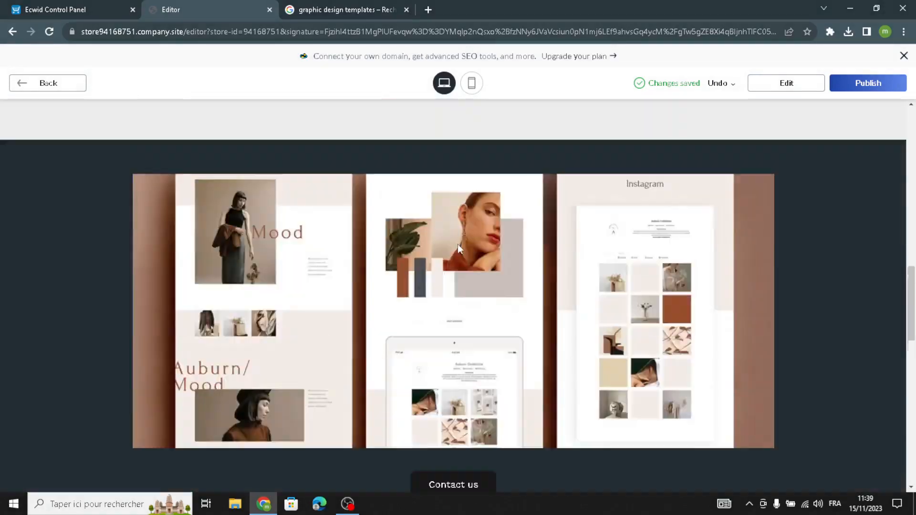
scroll(457, 246, "down", 15)
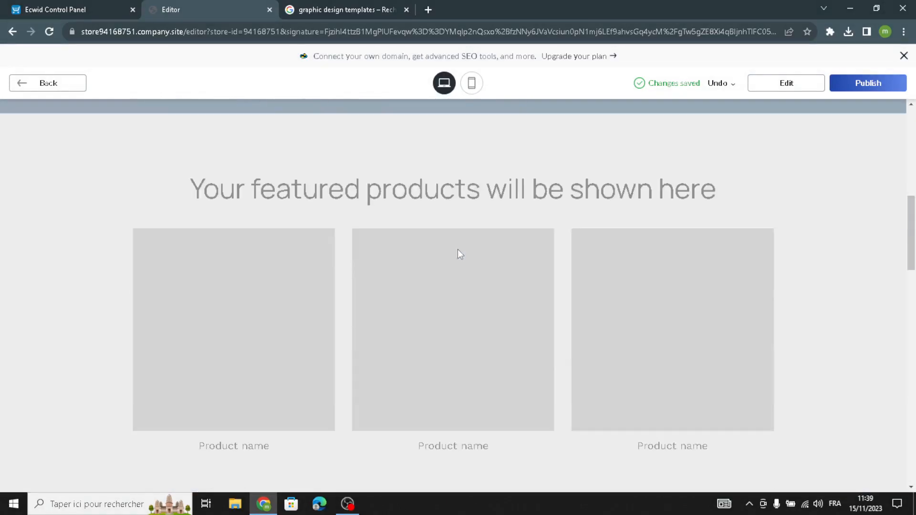
scroll(461, 254, "down", 5)
scroll(459, 286, "up", 15)
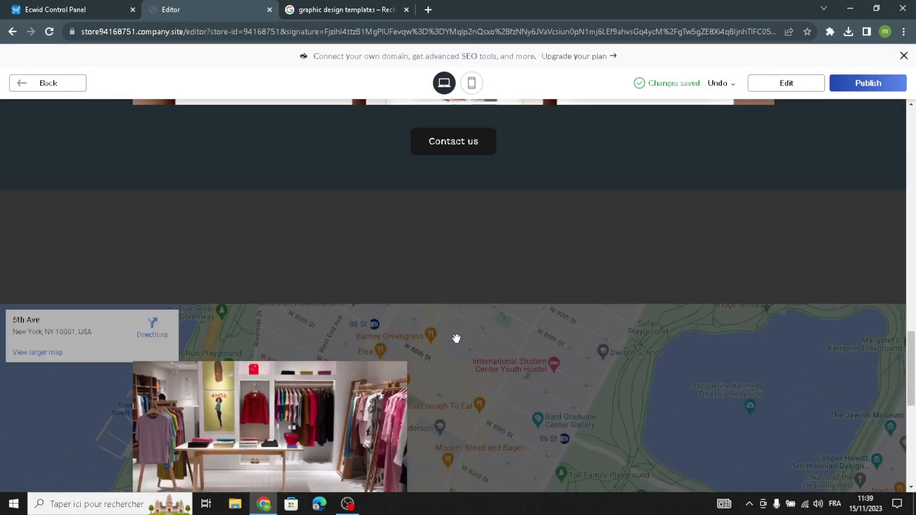
scroll(457, 342, "up", 4)
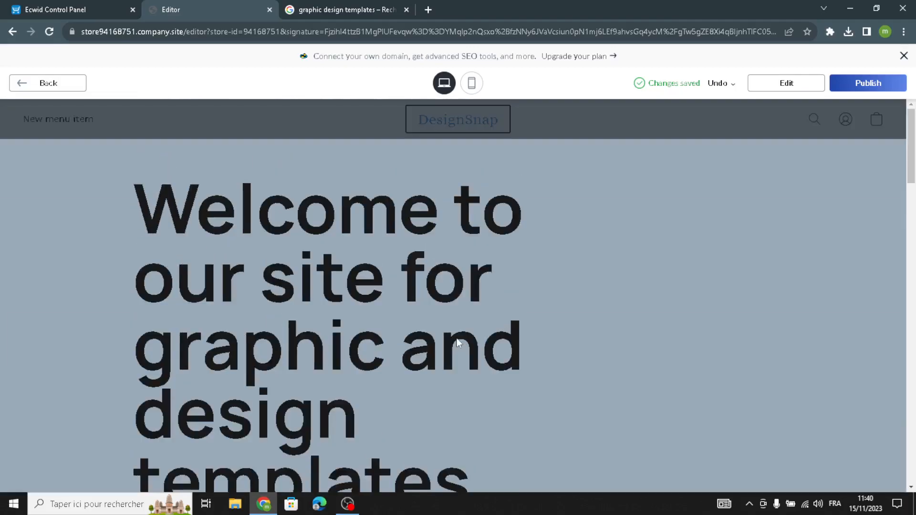
scroll(457, 343, "down", 8)
scroll(681, 248, "up", 3)
Publish the site, return to editing, and look over the homepage
left_click(868, 89)
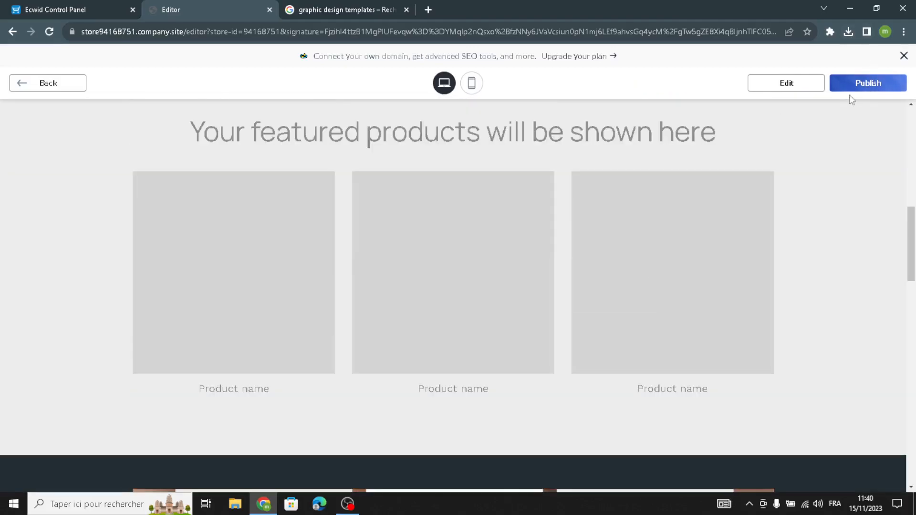
left_click(803, 86)
scroll(403, 290, "down", 7)
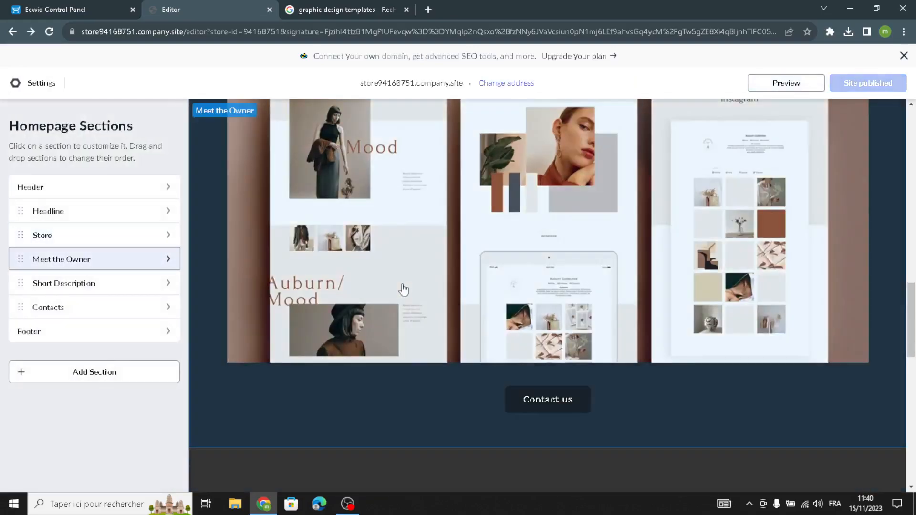
scroll(588, 286, "up", 10)
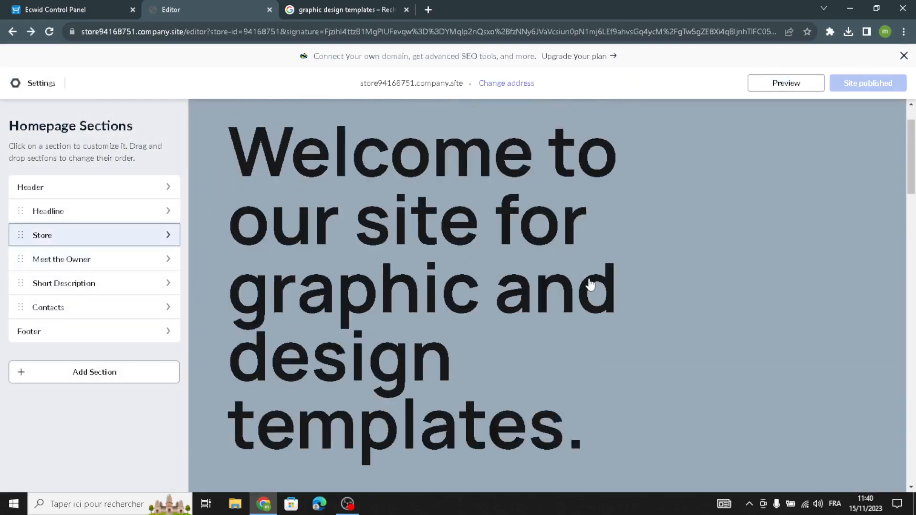